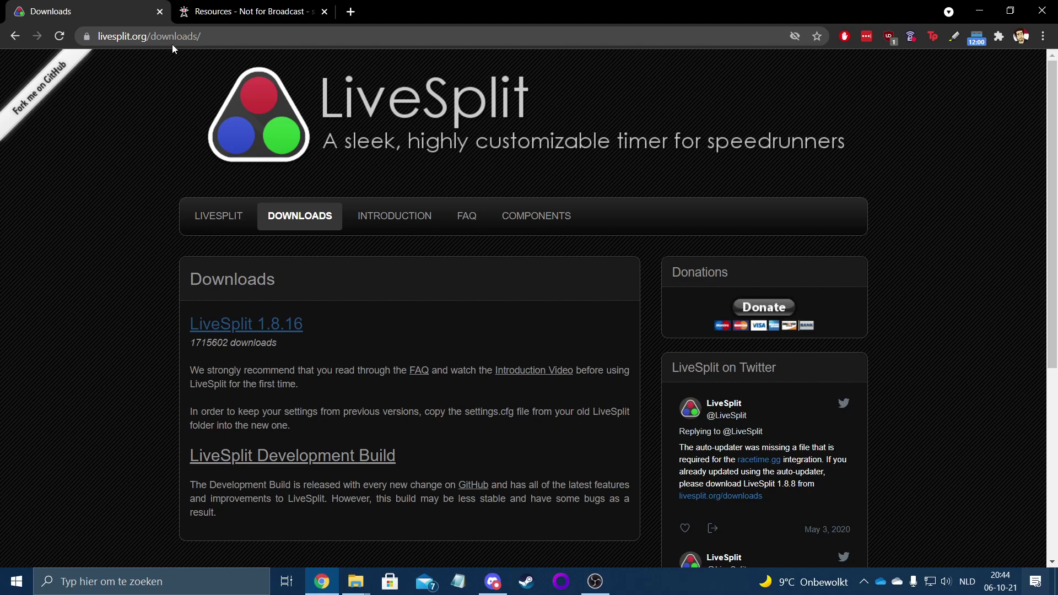
# Launch LiveSplit.exe from the LiveSplit_1.8.16 (1) folder in File Explorer
pyautogui.click(259, 328)
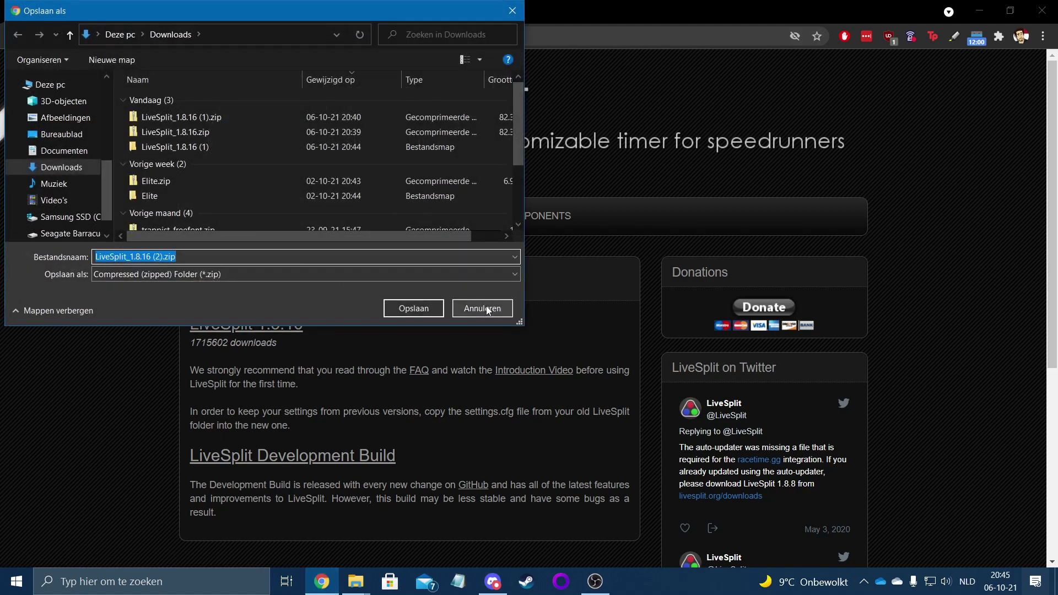
pyautogui.click(482, 309)
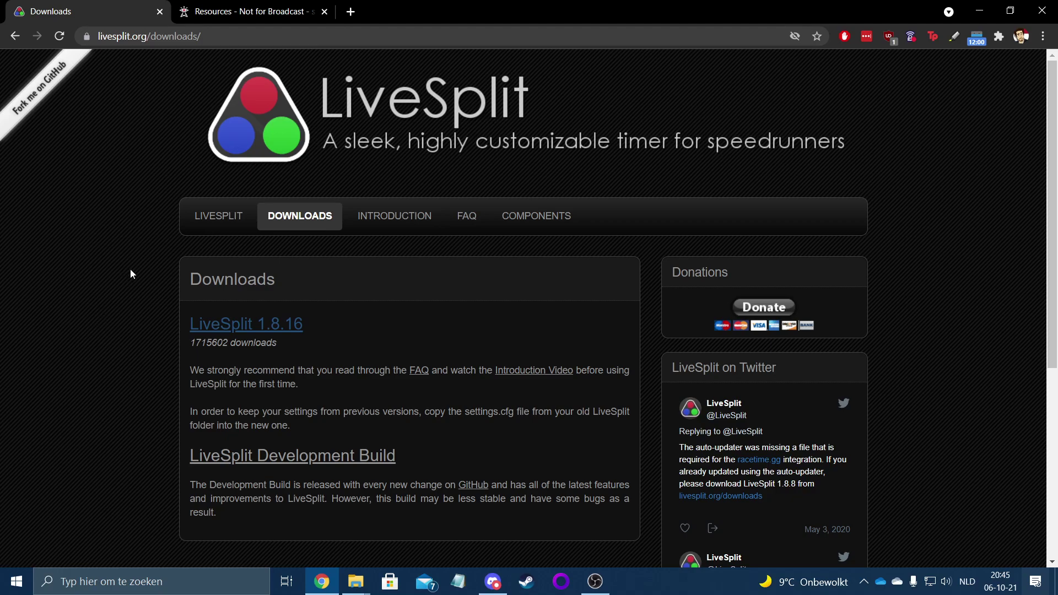
pyautogui.moveTo(356, 581)
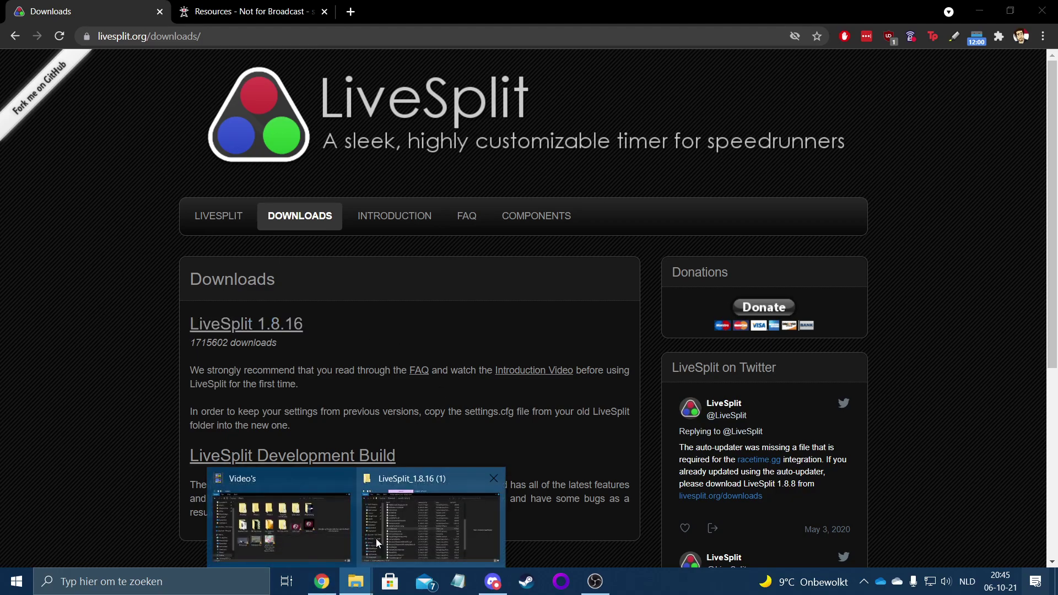
pyautogui.click(470, 490)
pyautogui.scroll(4, 478, 340)
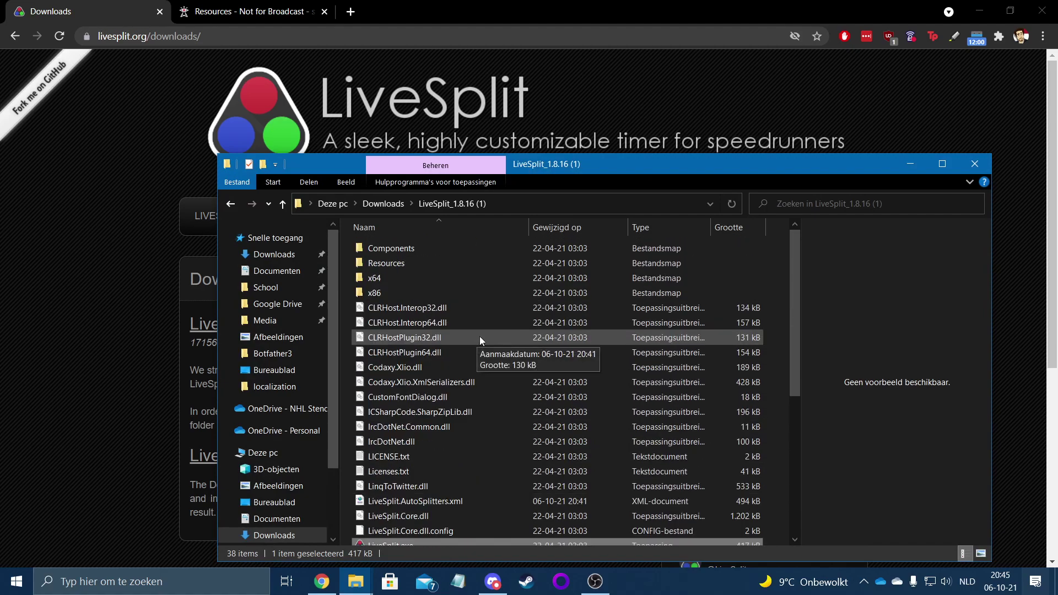
pyautogui.scroll(-6, 496, 249)
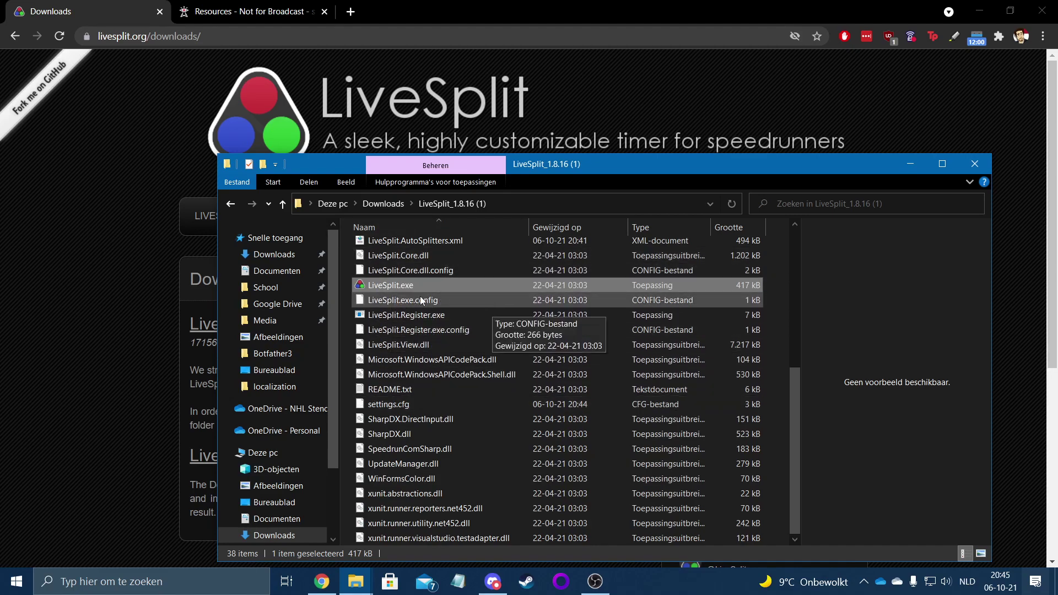
pyautogui.doubleClick(412, 283)
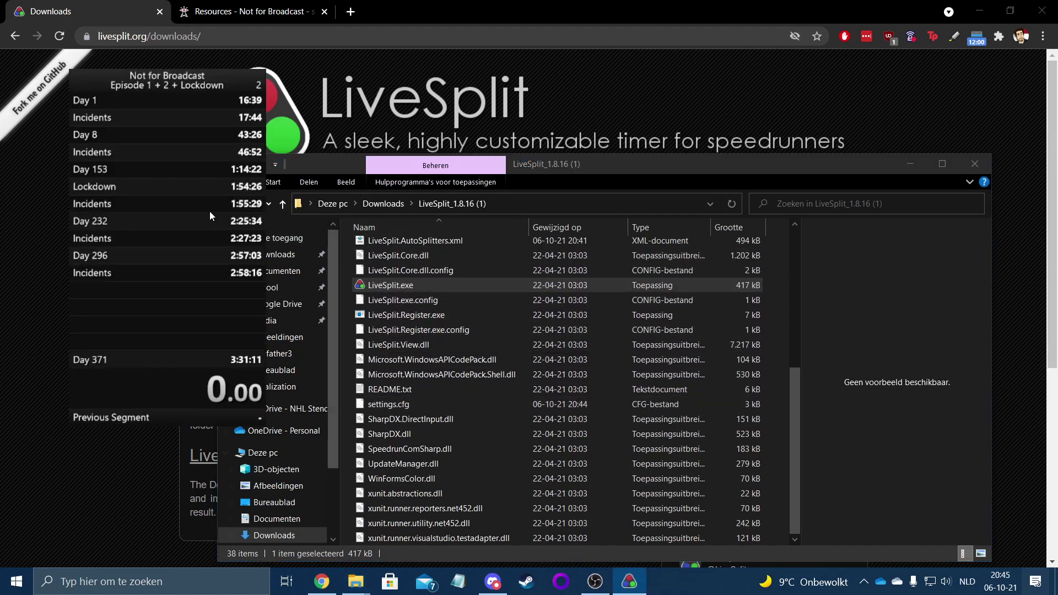
# Reposition the timer window over the downloads page and minimize the File Explorer window
pyautogui.moveTo(184, 103); pyautogui.dragTo(881, 74)
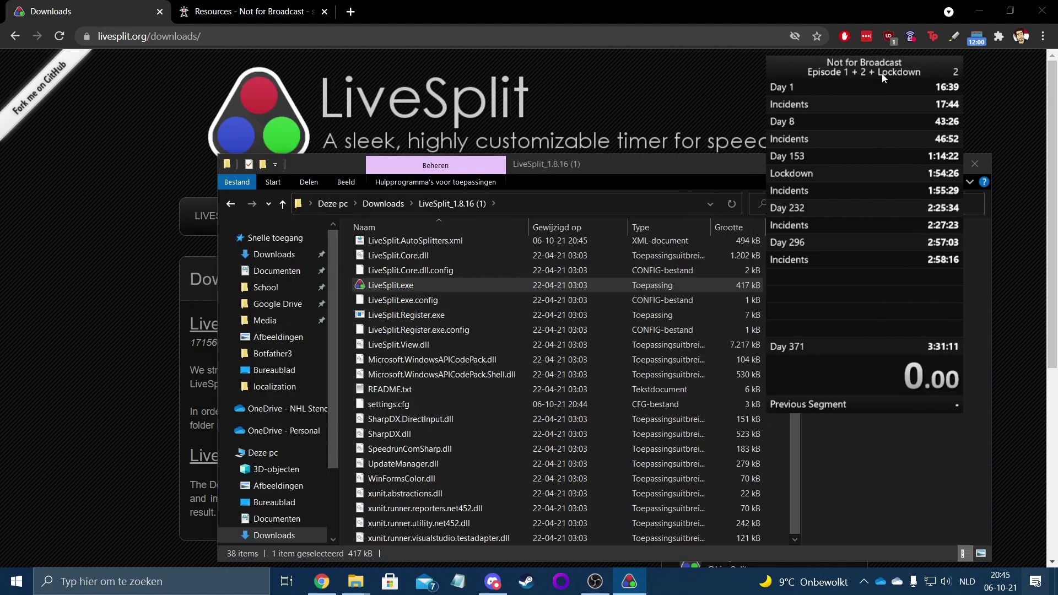
pyautogui.moveTo(715, 163); pyautogui.dragTo(499, 110)
pyautogui.click(677, 117)
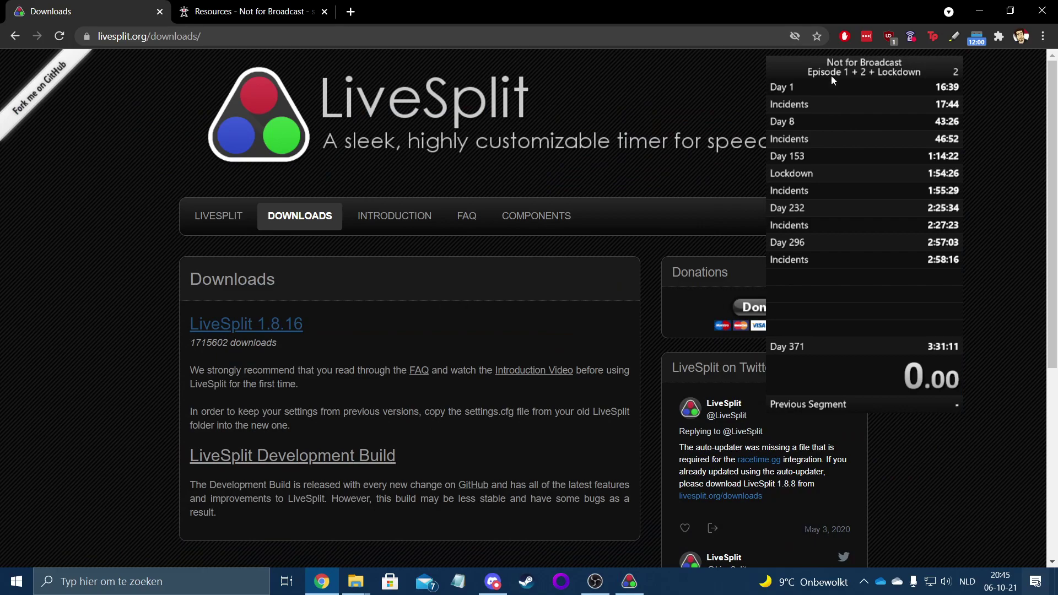
pyautogui.moveTo(830, 75); pyautogui.dragTo(823, 87)
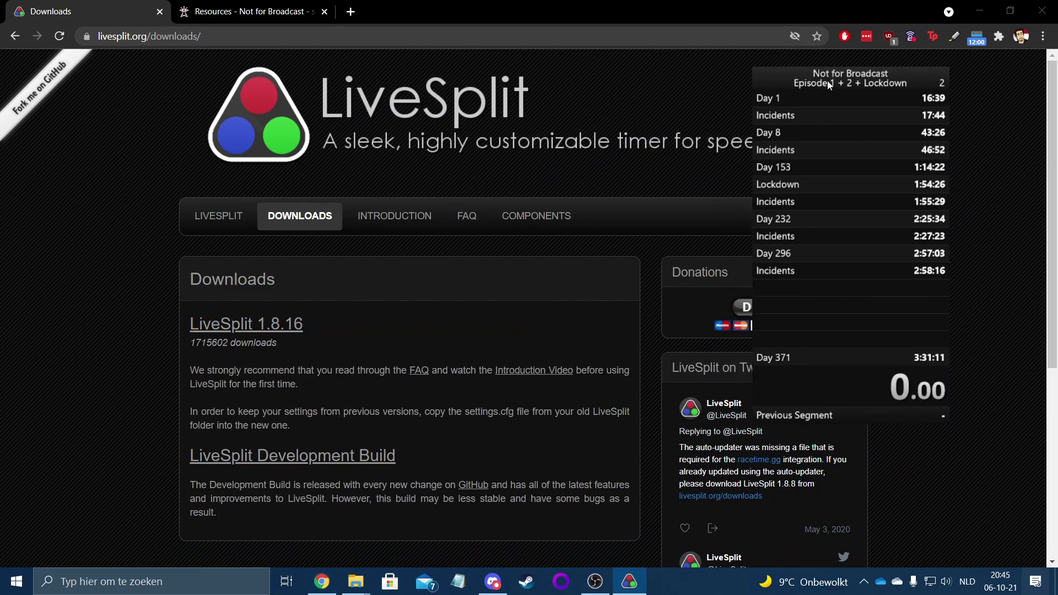
# Close the loaded splits in the timer and open the Not for Broadcast leaderboard on speedrun.com
pyautogui.rightClick(829, 83)
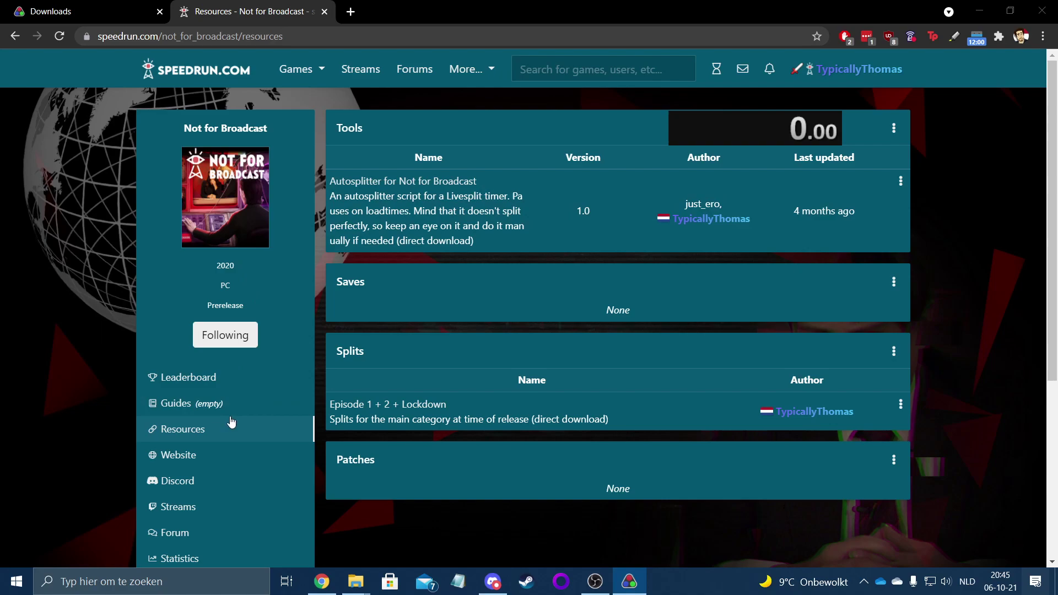
pyautogui.click(231, 381)
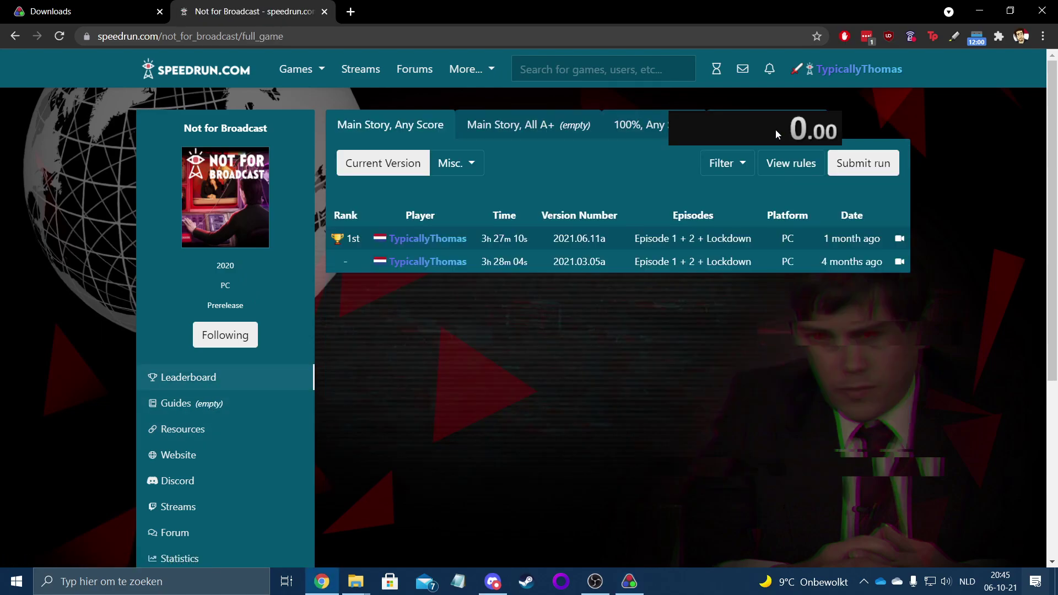
# Start the timer, reset it, and move its window clear of the leaderboard entries
pyautogui.moveTo(774, 132); pyautogui.dragTo(659, 161)
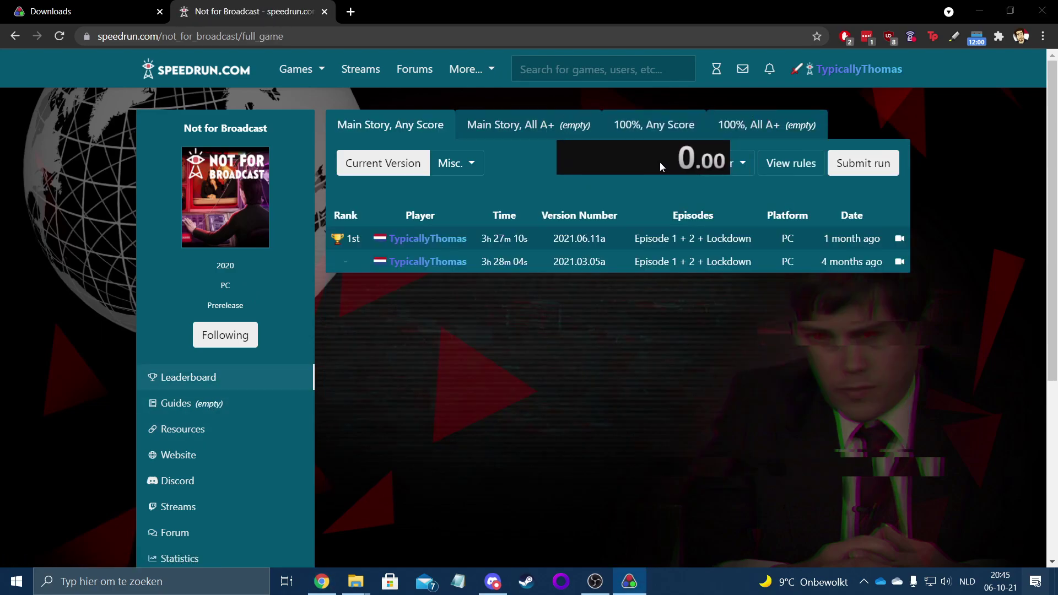
pyautogui.rightClick(660, 161)
pyautogui.moveTo(738, 257)
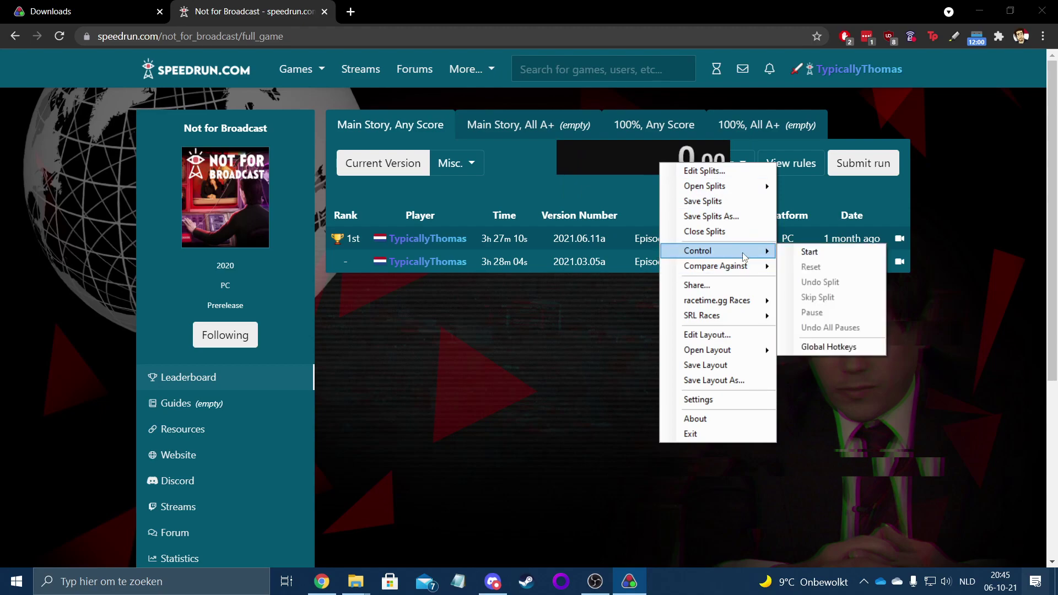
pyautogui.click(789, 252)
pyautogui.rightClick(671, 164)
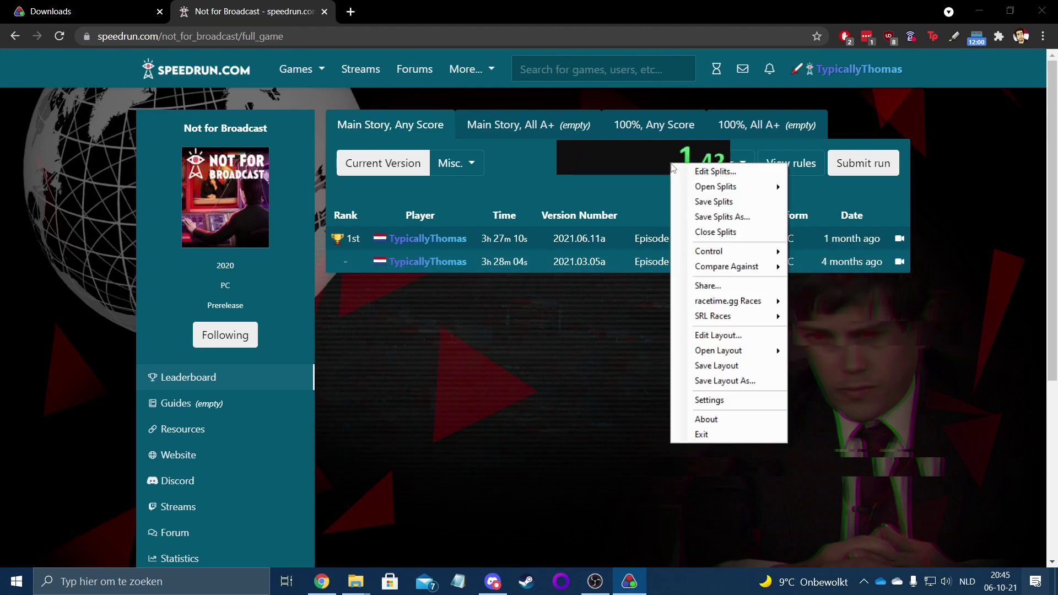
pyautogui.moveTo(786, 259)
pyautogui.click(831, 269)
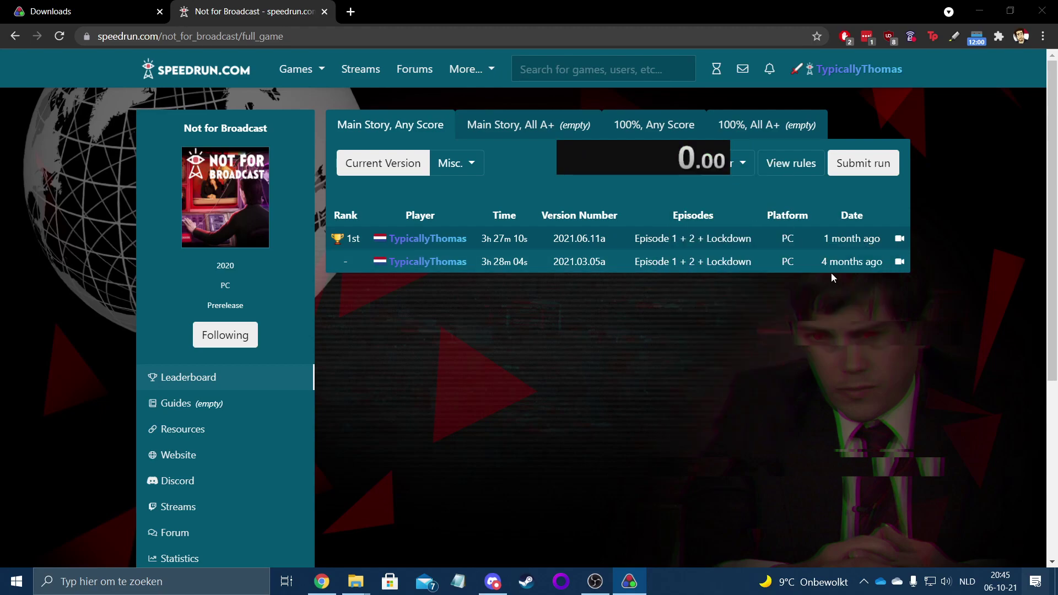
pyautogui.moveTo(636, 159); pyautogui.dragTo(778, 168)
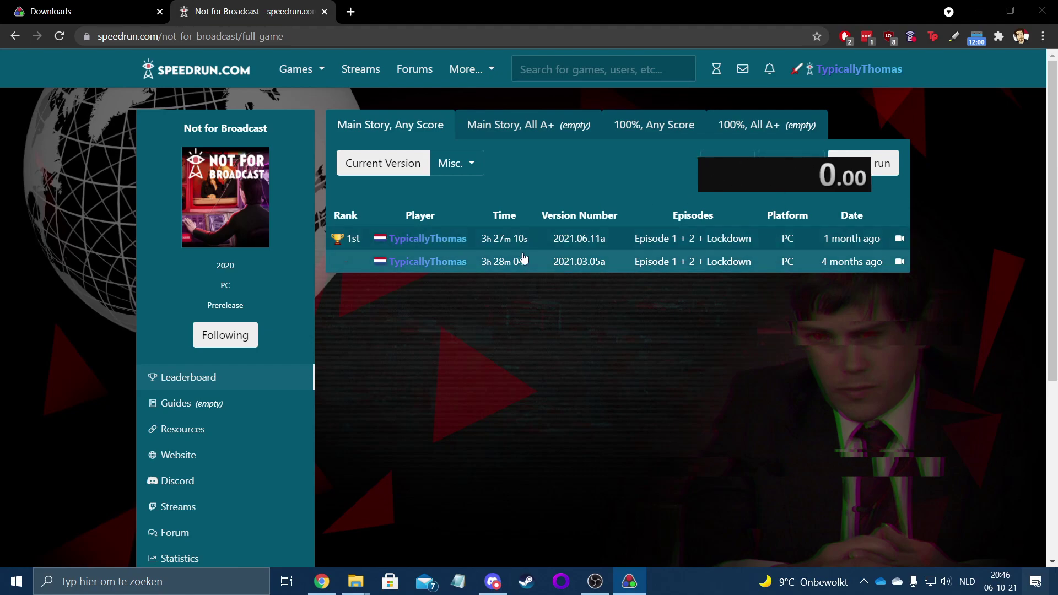
# Try to download the Episode 1 + 2 + Lockdown splits from the game's resources page
pyautogui.click(255, 429)
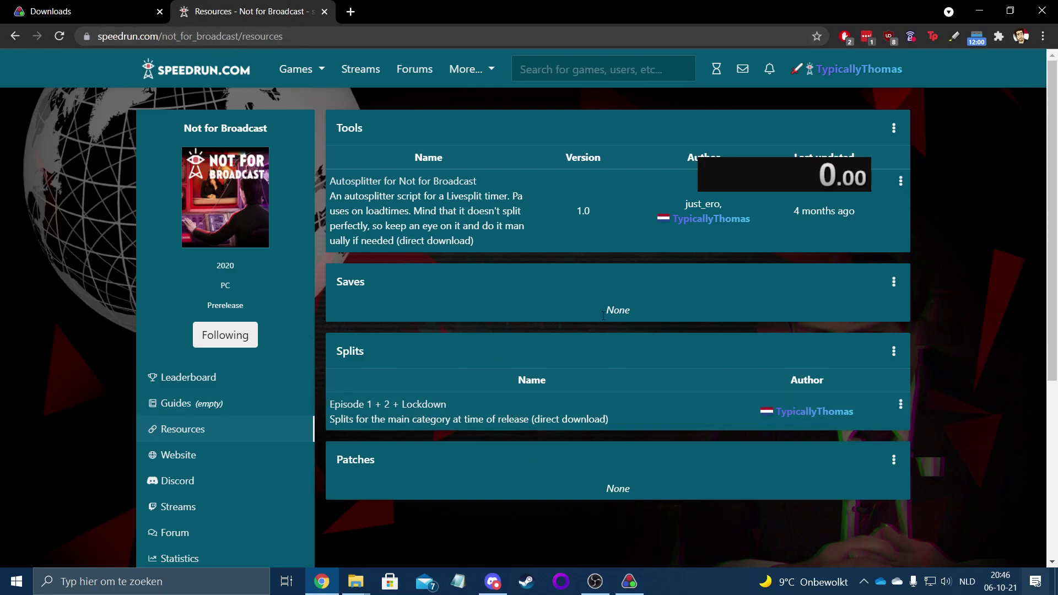
pyautogui.click(530, 399)
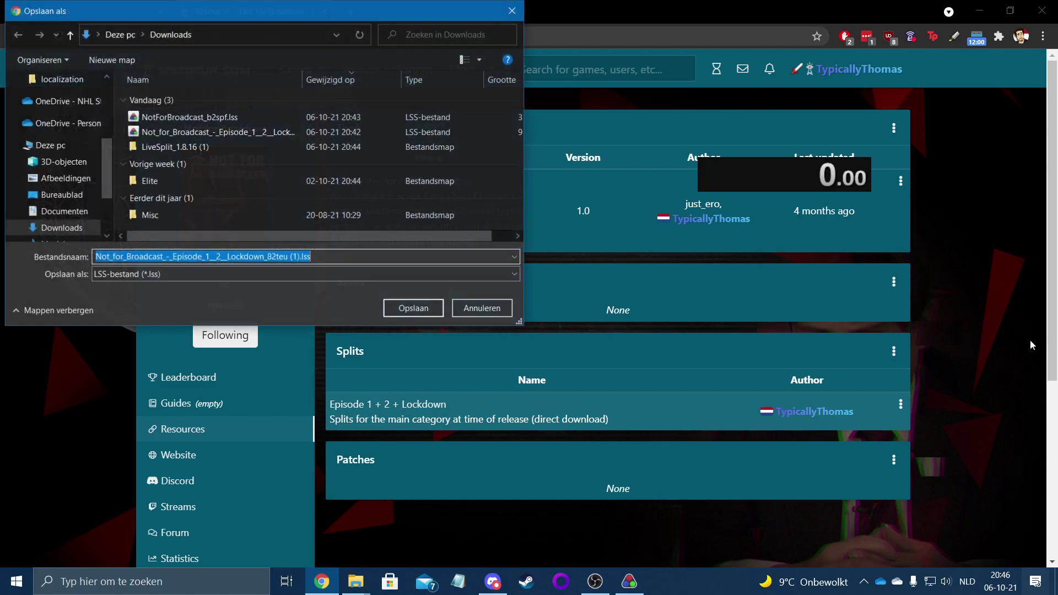
pyautogui.click(482, 308)
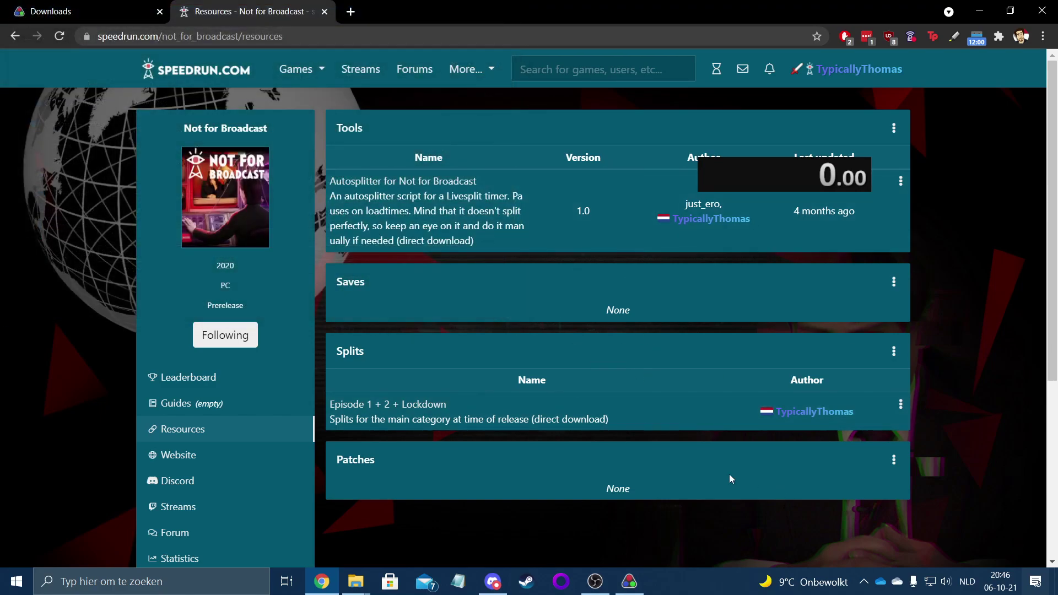
# Open the recent Not for Broadcast - Episode 1 + 2 + Lockdown splits in the timer and reposition its window
pyautogui.rightClick(769, 174)
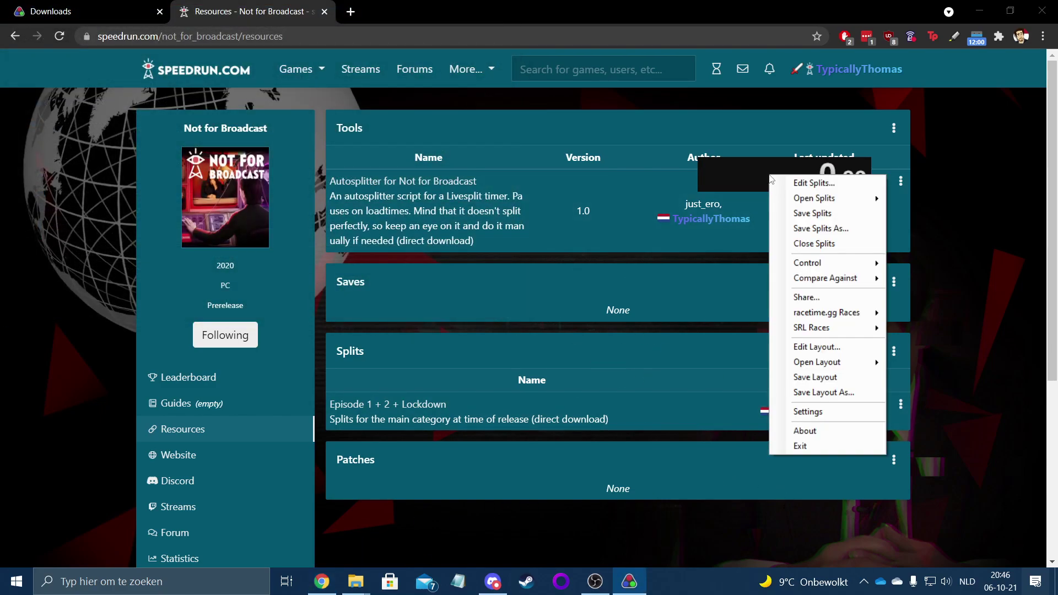
pyautogui.moveTo(811, 203)
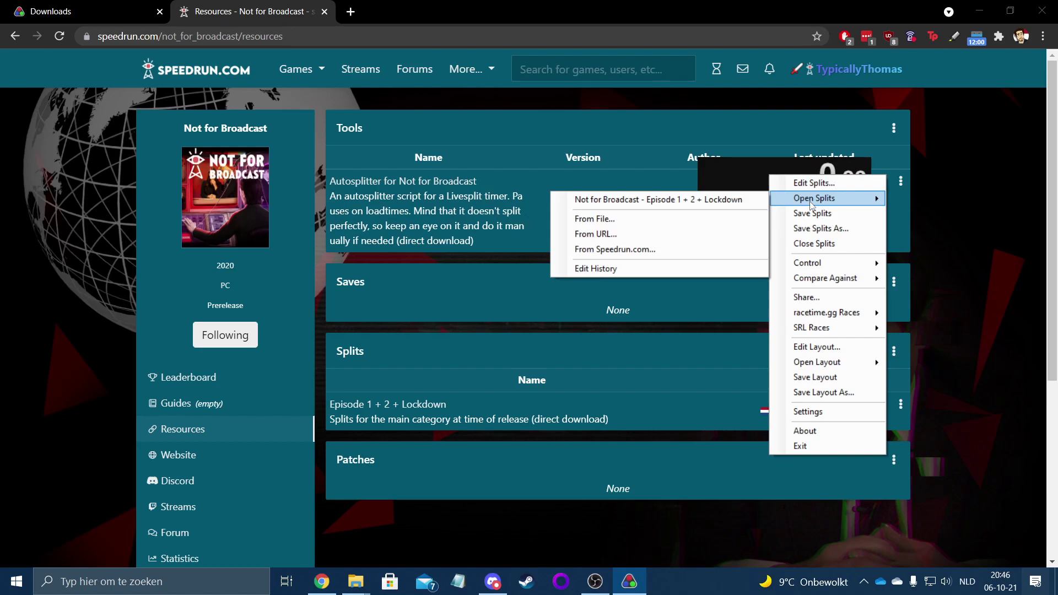
pyautogui.click(719, 201)
pyautogui.moveTo(776, 242); pyautogui.dragTo(806, 90)
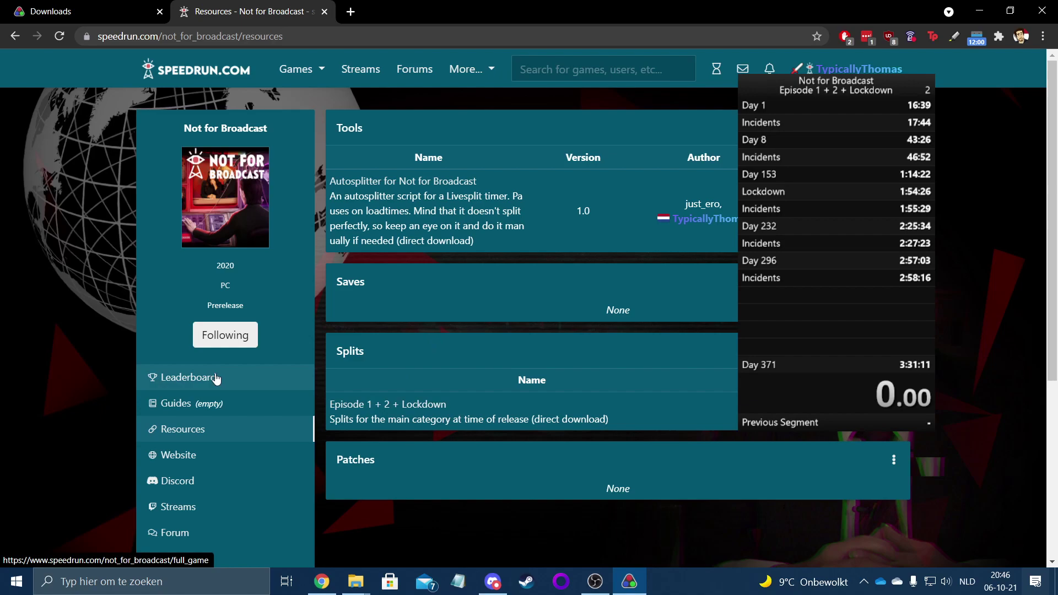
# Return to the game's leaderboard page and open the timer's layout for editing
pyautogui.click(240, 380)
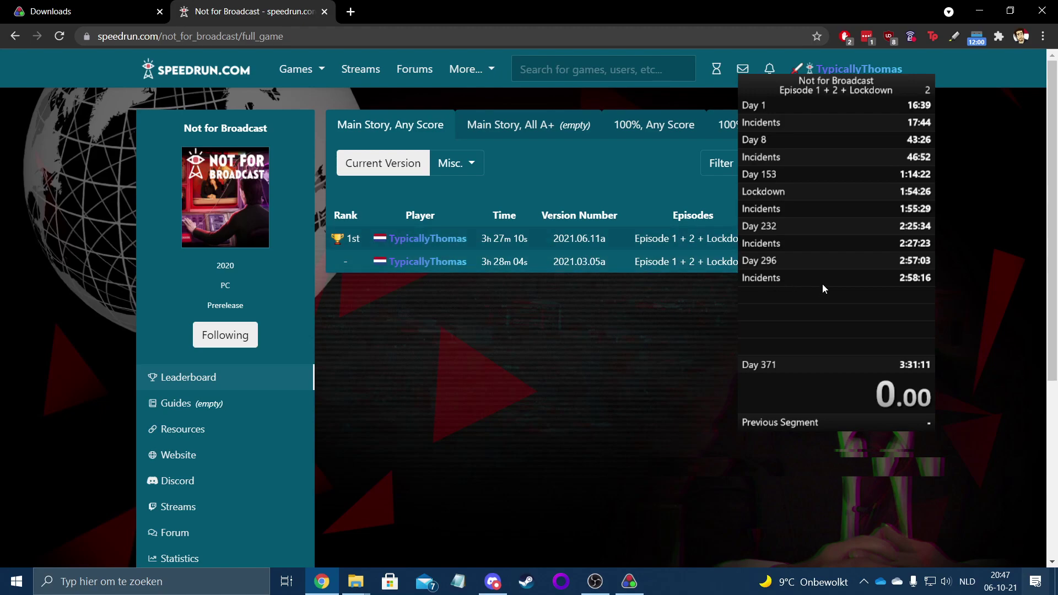
pyautogui.rightClick(819, 176)
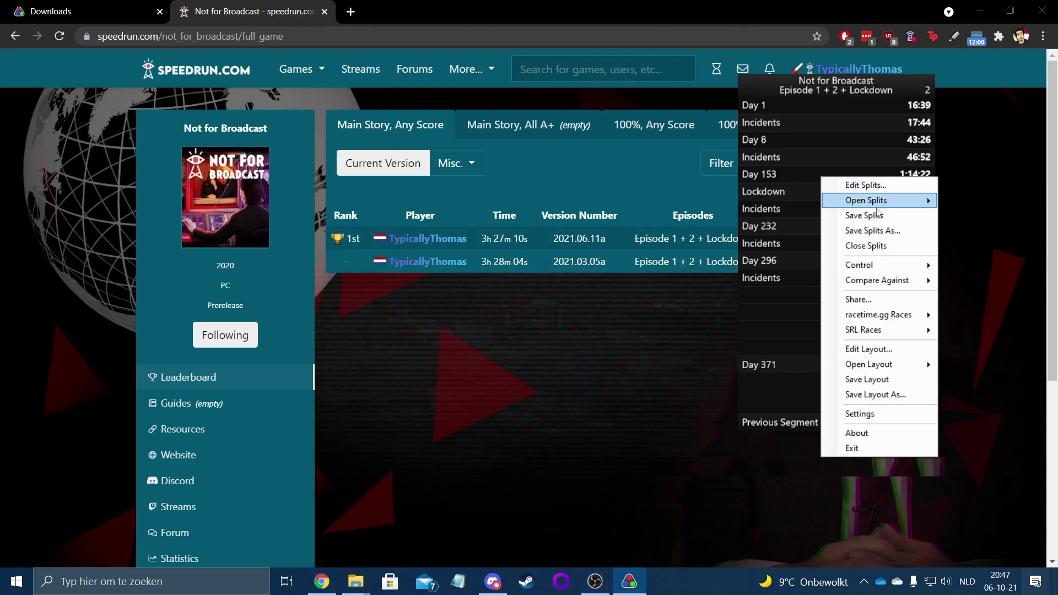
pyautogui.click(878, 354)
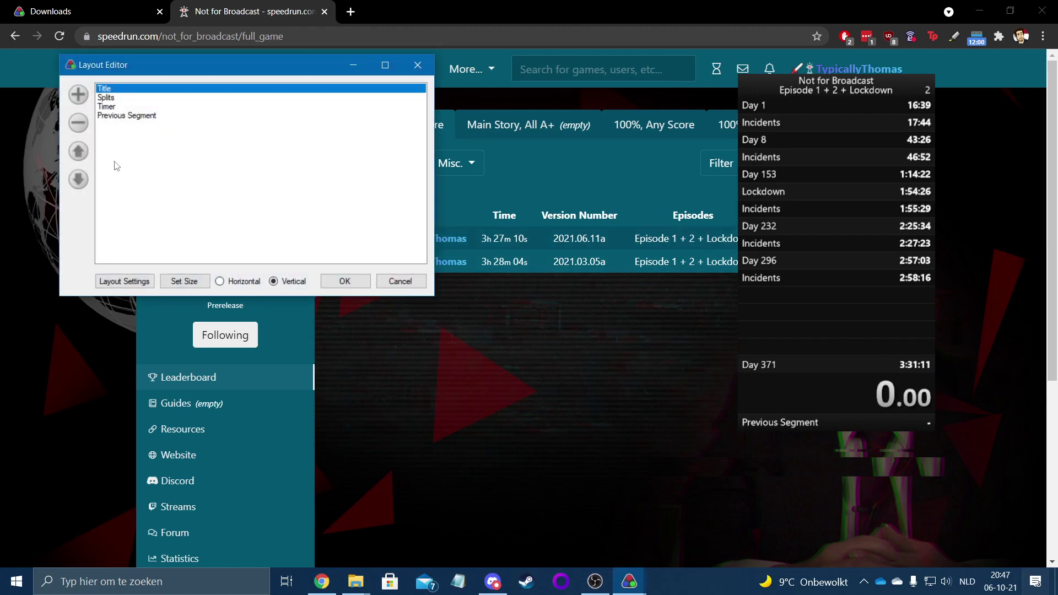
# Move the Splits component to the end of the layout and return it to directly below Title
pyautogui.click(121, 99)
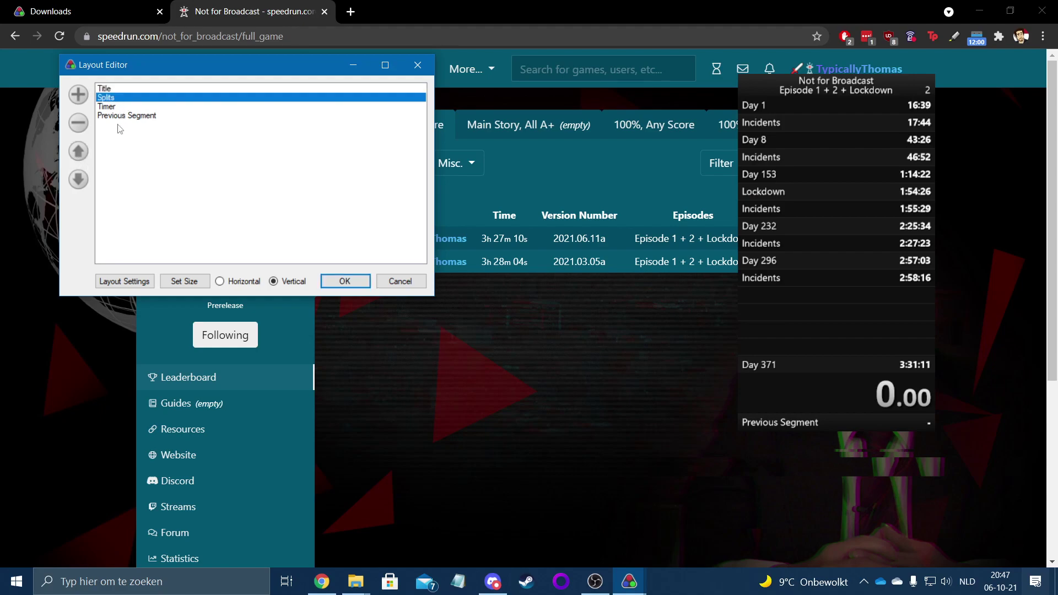
pyautogui.click(79, 178)
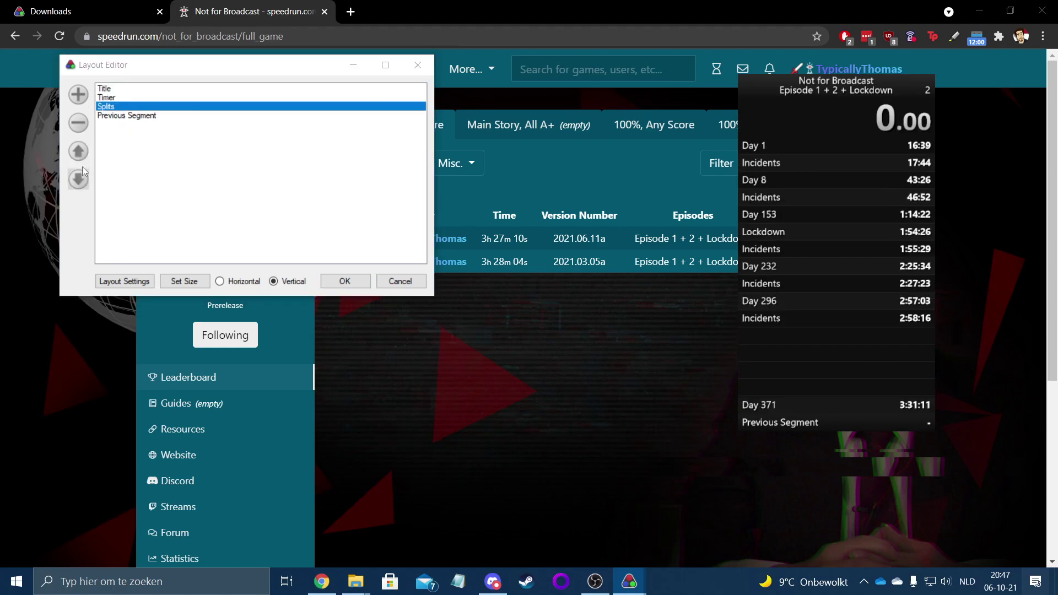
pyautogui.click(79, 179)
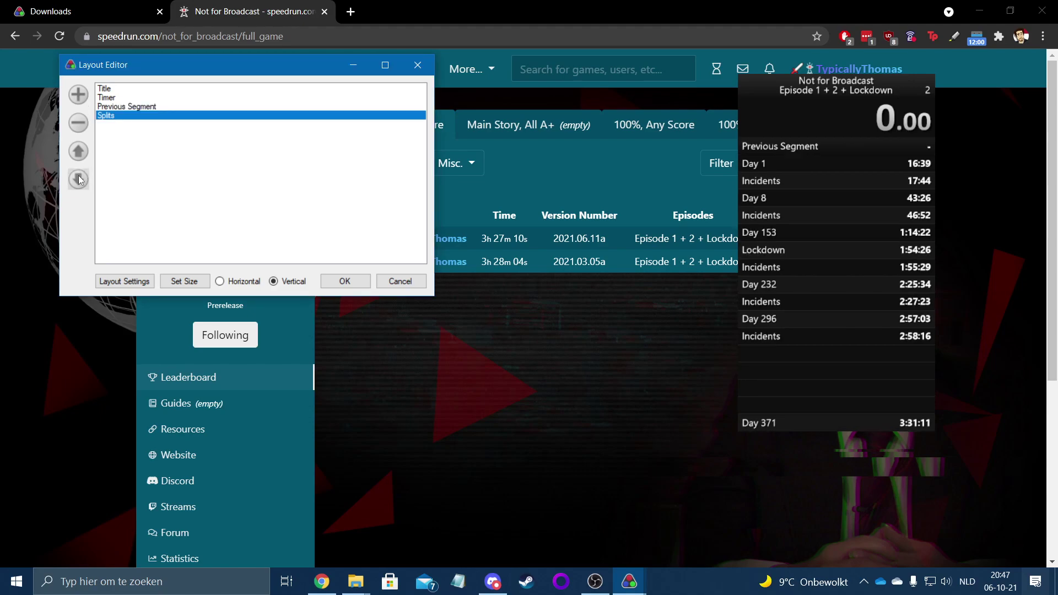
pyautogui.click(80, 152)
pyautogui.click(80, 153)
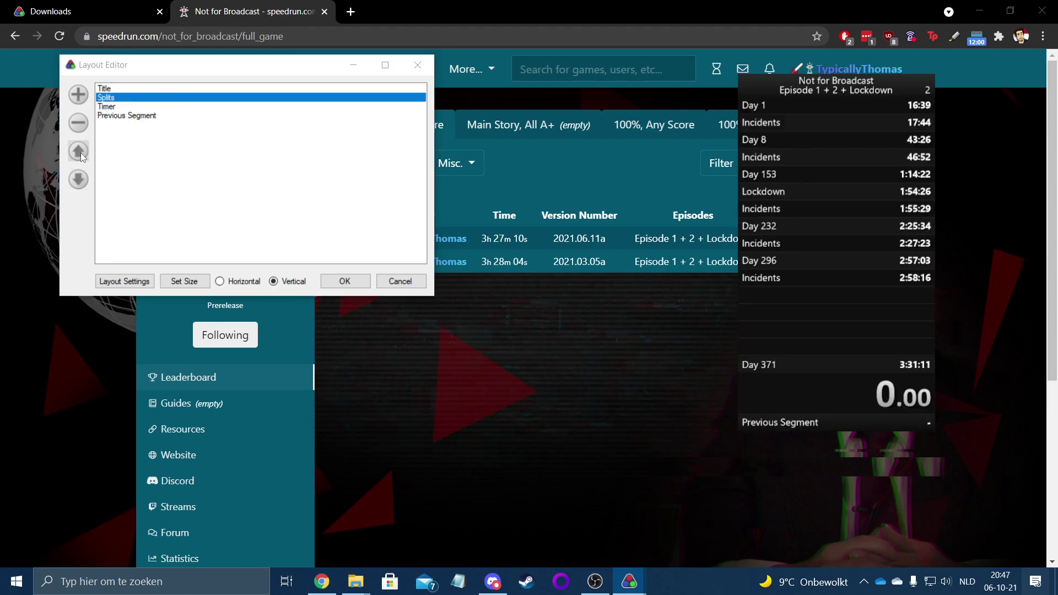
# Add a Scriptable Auto Splitter control component to the timer layout
pyautogui.click(79, 94)
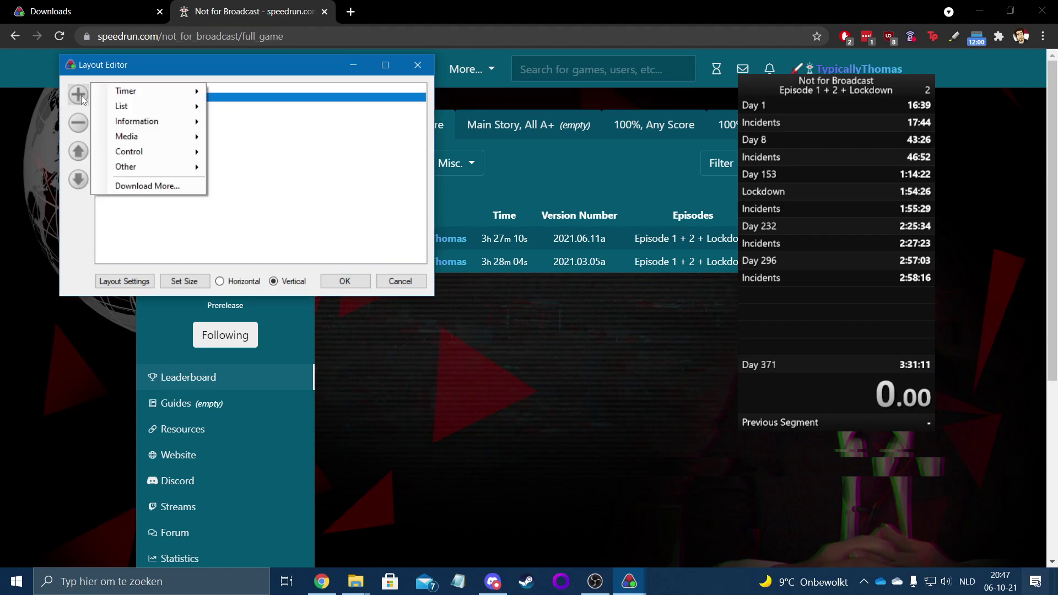
pyautogui.moveTo(162, 98)
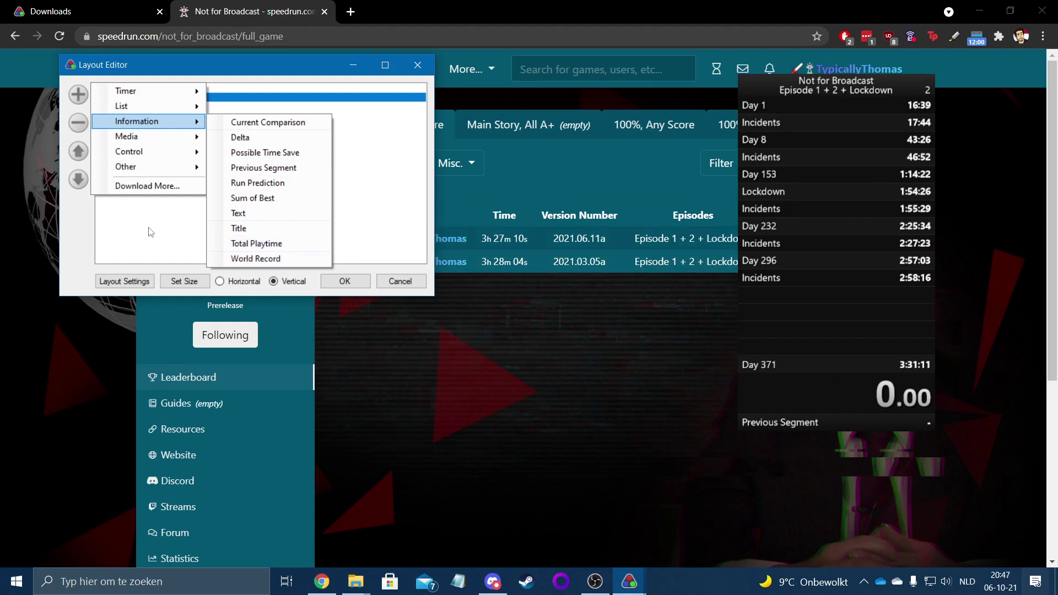
pyautogui.moveTo(162, 143)
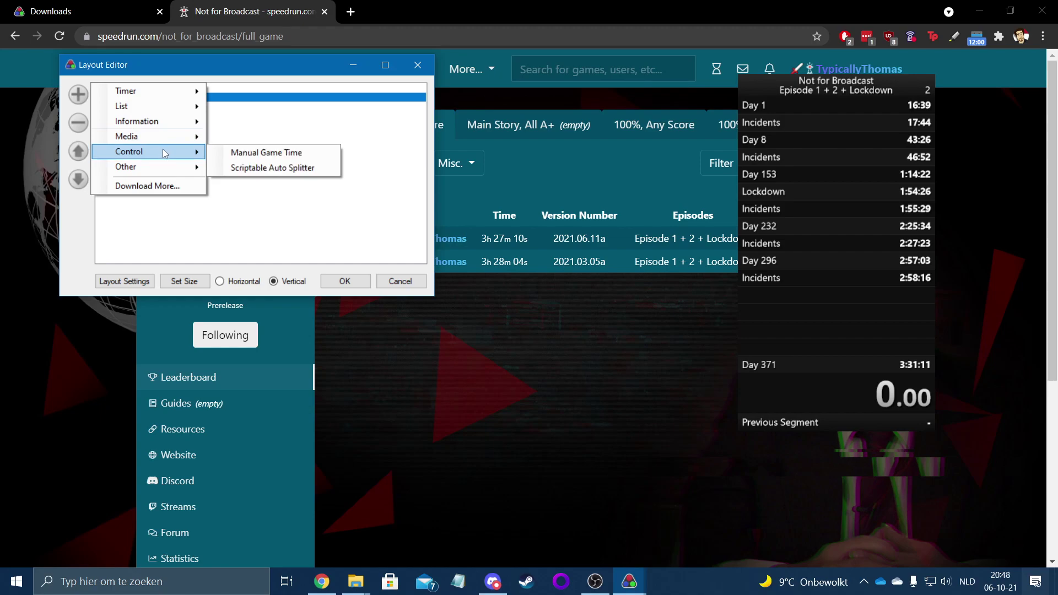
pyautogui.click(253, 168)
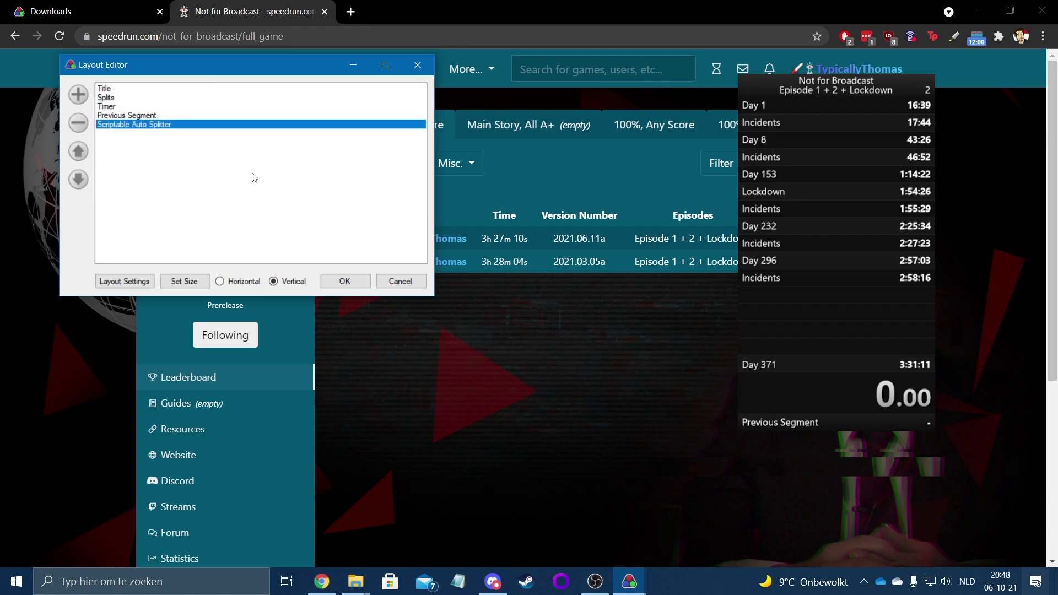
# Switch back to the browser and open the Not for Broadcast resources page
pyautogui.click(587, 411)
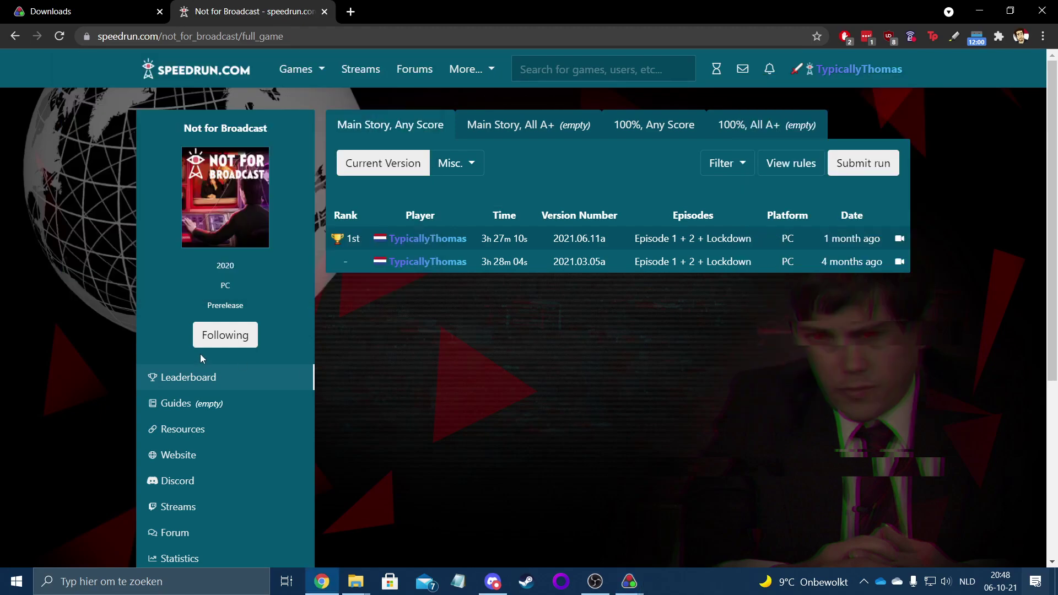
pyautogui.click(232, 436)
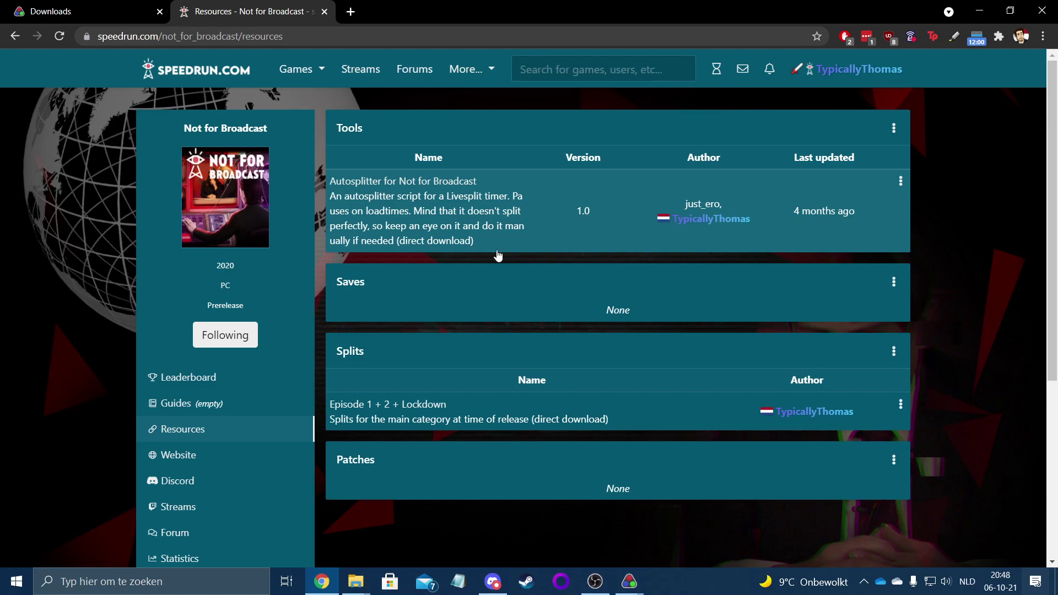
# Switch back to LiveSplit's layout editor and save the layout with the Scriptable Auto Splitter included
pyautogui.moveTo(629, 581)
pyautogui.click(614, 471)
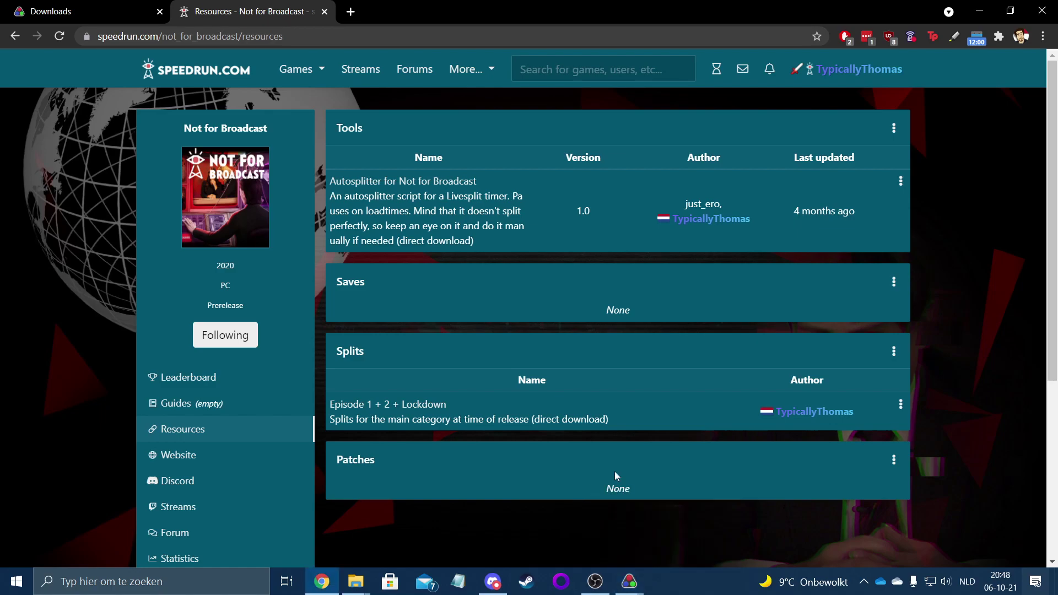
pyautogui.click(678, 518)
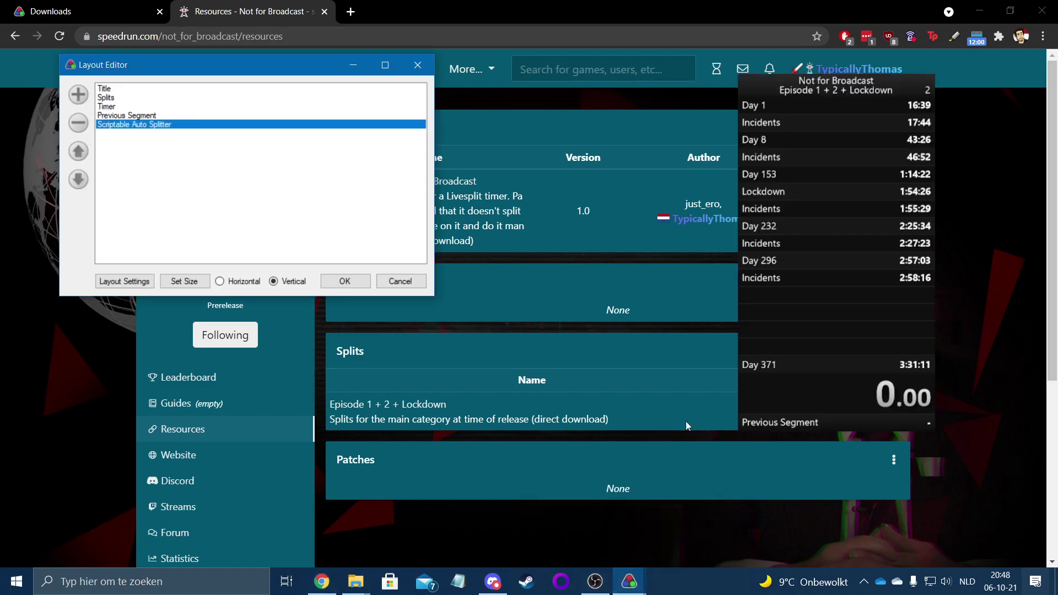
pyautogui.click(344, 281)
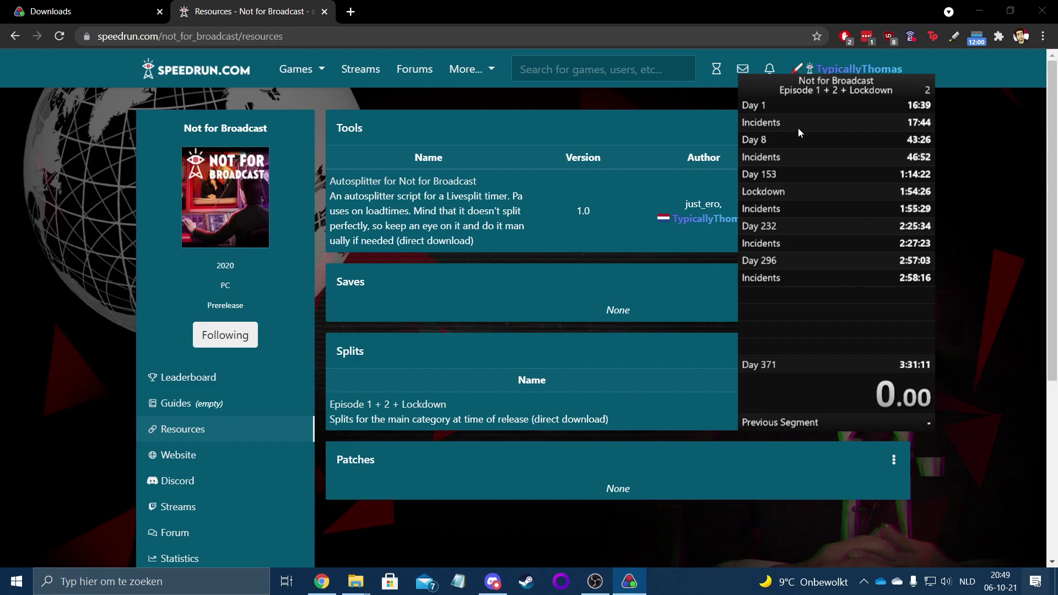
# Start the timer manually and record splits for Day 1 and the first Incidents segment
pyautogui.rightClick(813, 148)
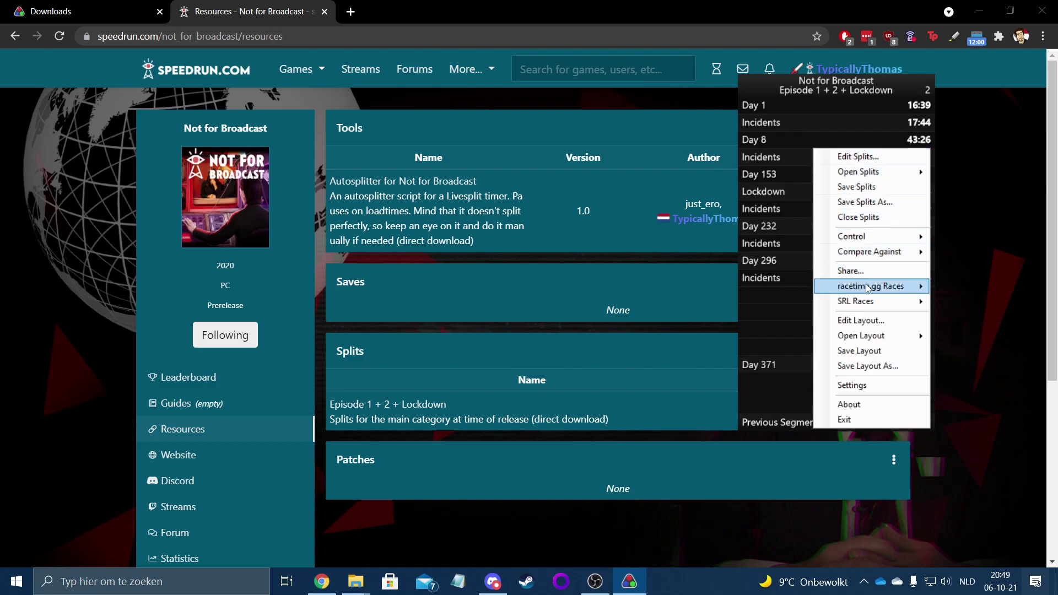
pyautogui.moveTo(874, 237)
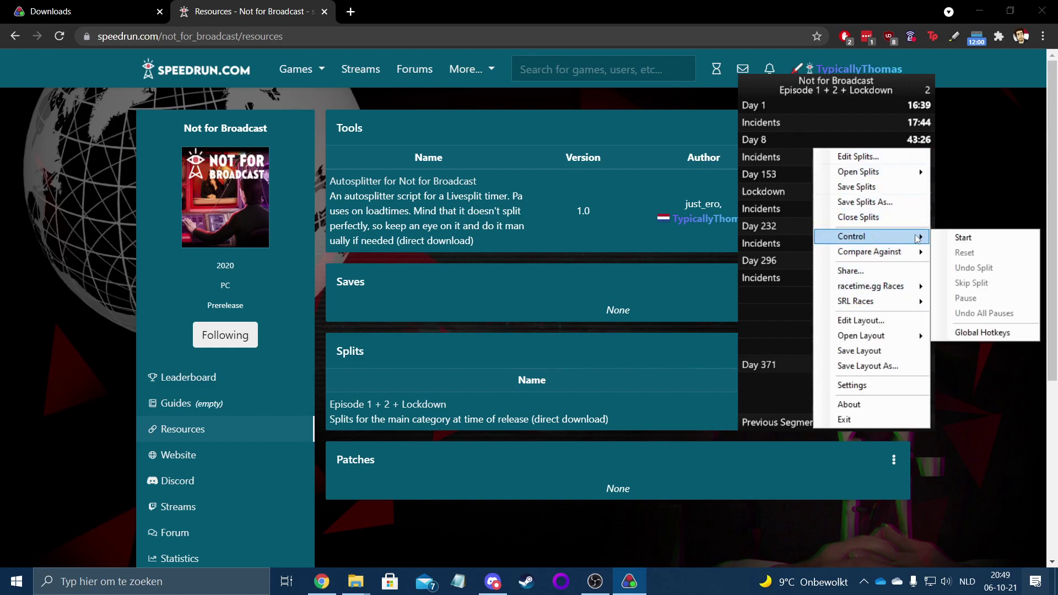
pyautogui.click(961, 238)
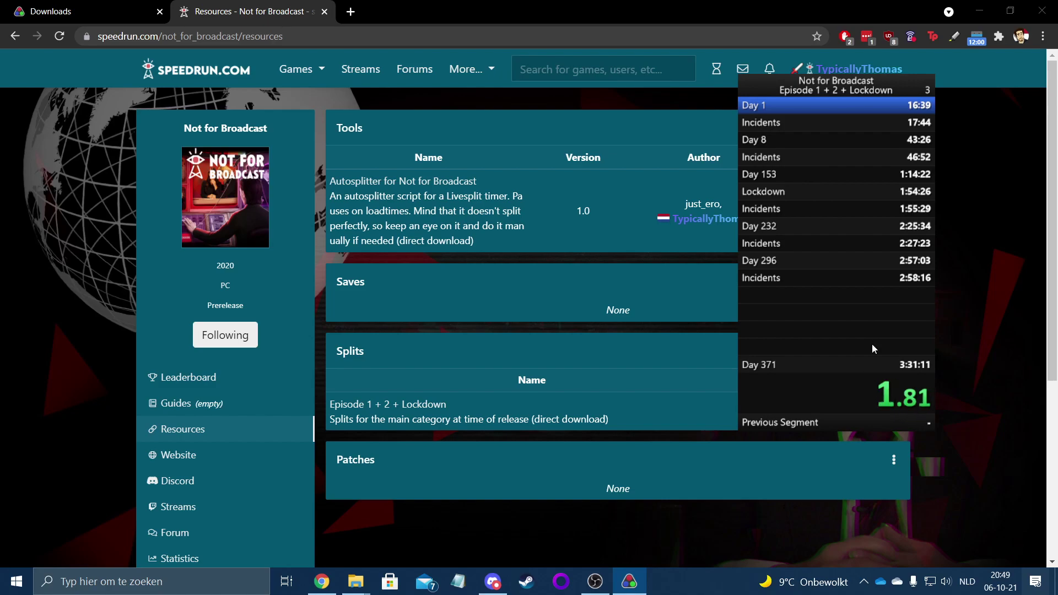
pyautogui.rightClick(870, 213)
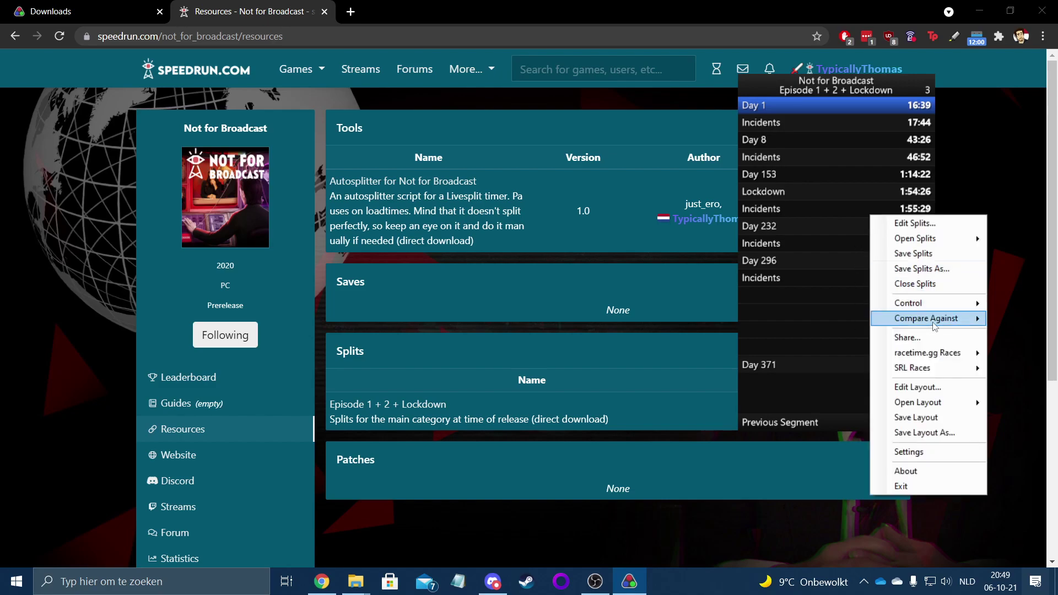
pyautogui.moveTo(936, 306)
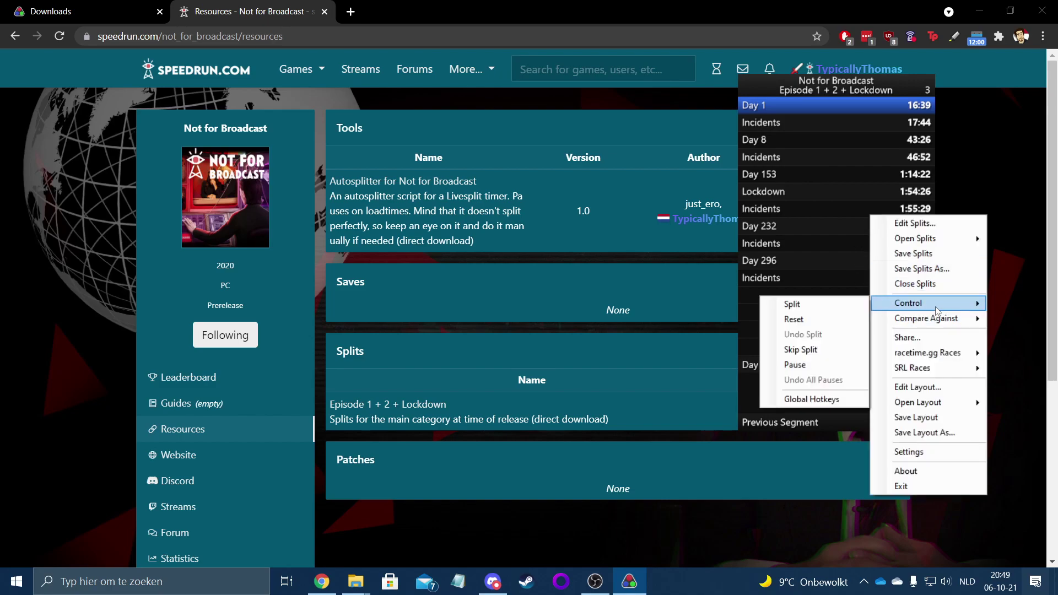
pyautogui.click(835, 306)
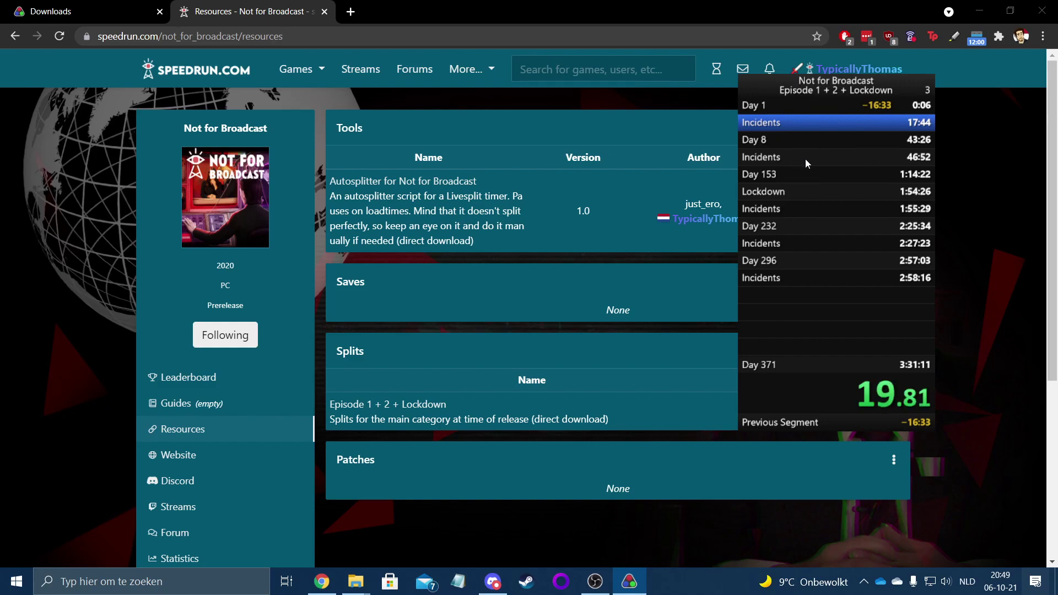
pyautogui.rightClick(817, 148)
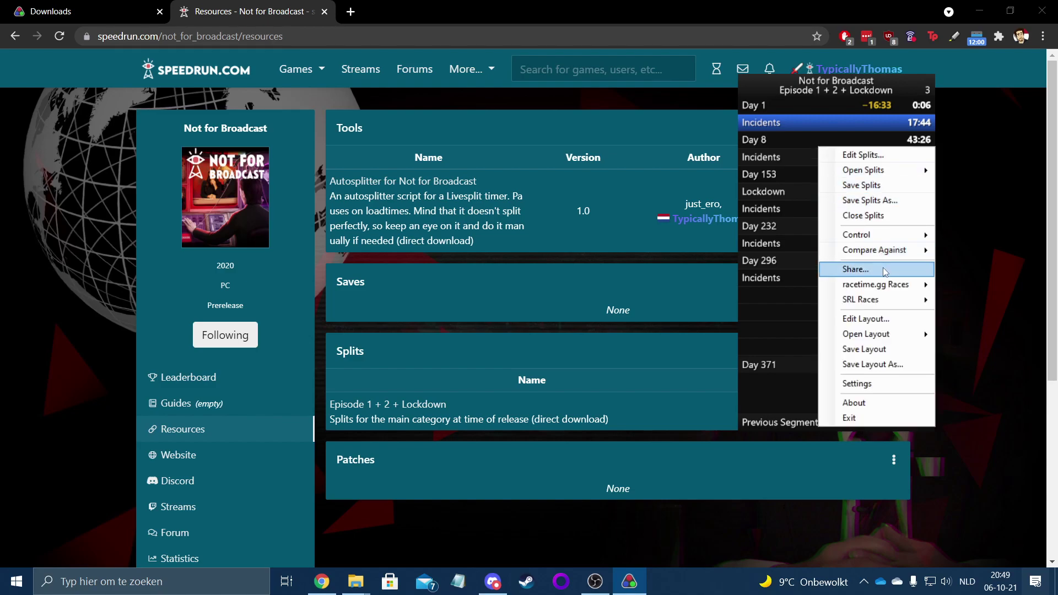
pyautogui.moveTo(882, 234)
pyautogui.click(965, 237)
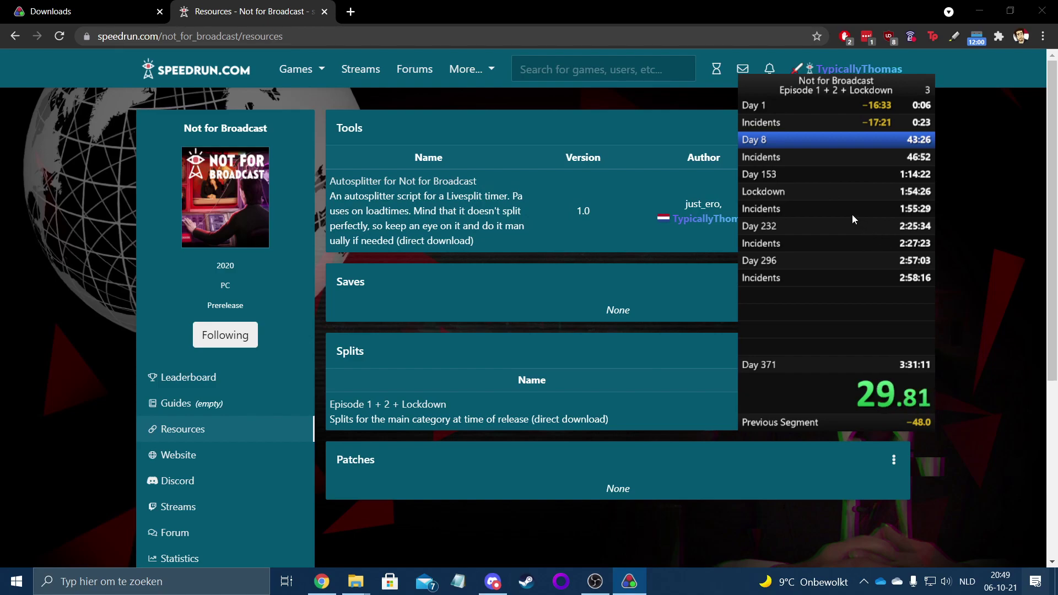
# Reset the timer to clear the current run and its split times
pyautogui.rightClick(851, 180)
pyautogui.moveTo(892, 267)
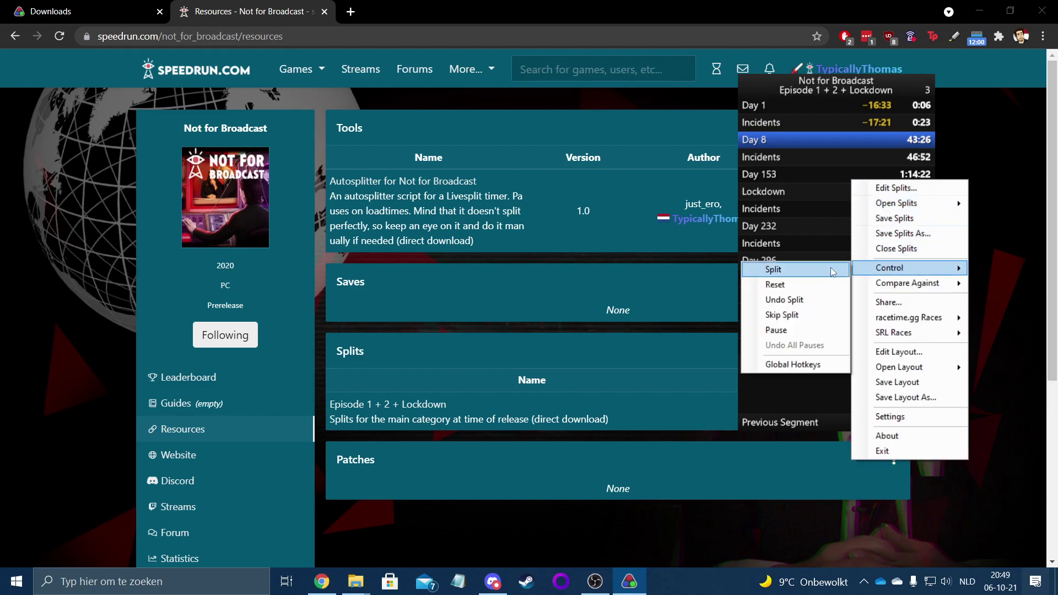
pyautogui.click(798, 284)
pyautogui.click(530, 342)
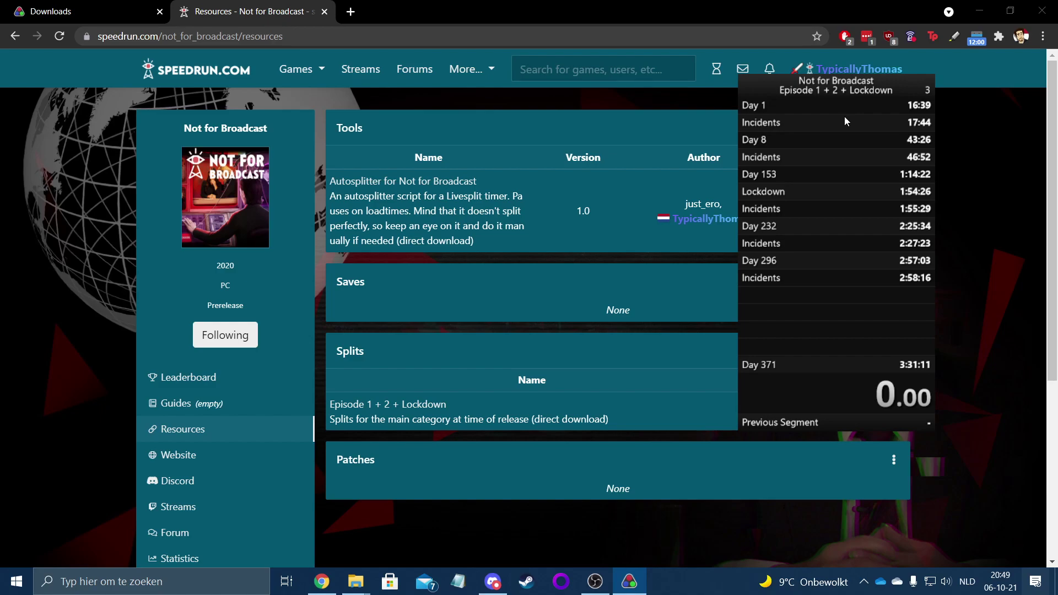
# Open the timer's layout for editing and bring up the settings of the Scriptable Auto Splitter component
pyautogui.rightClick(769, 185)
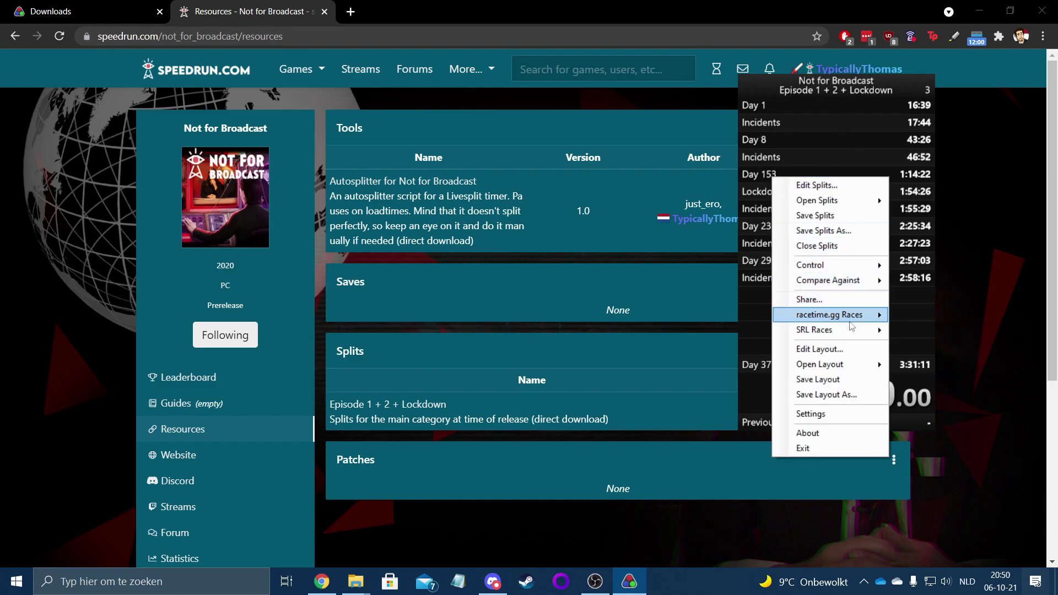
pyautogui.click(832, 352)
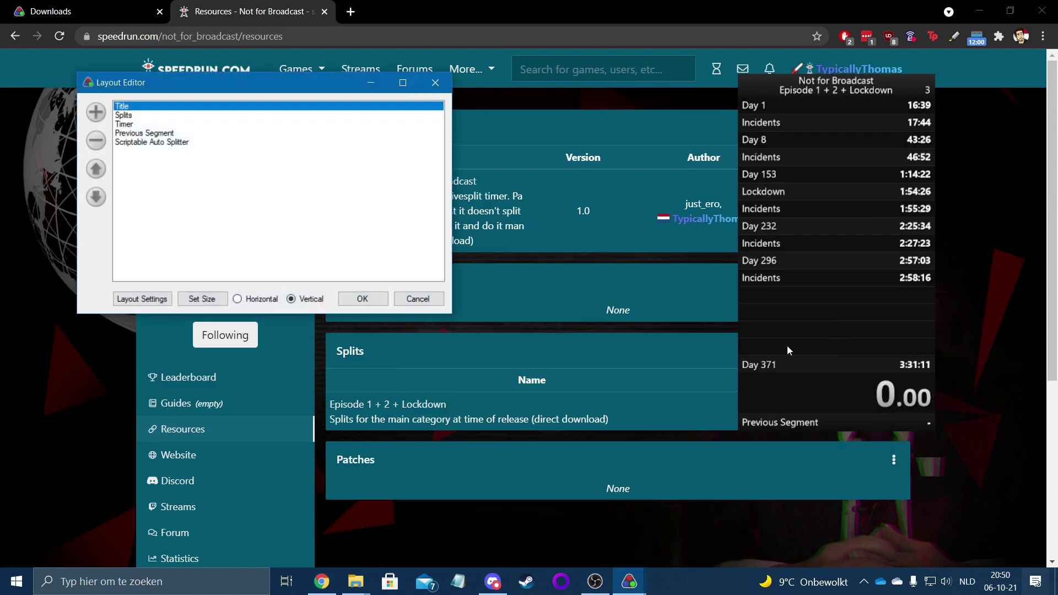
pyautogui.click(174, 142)
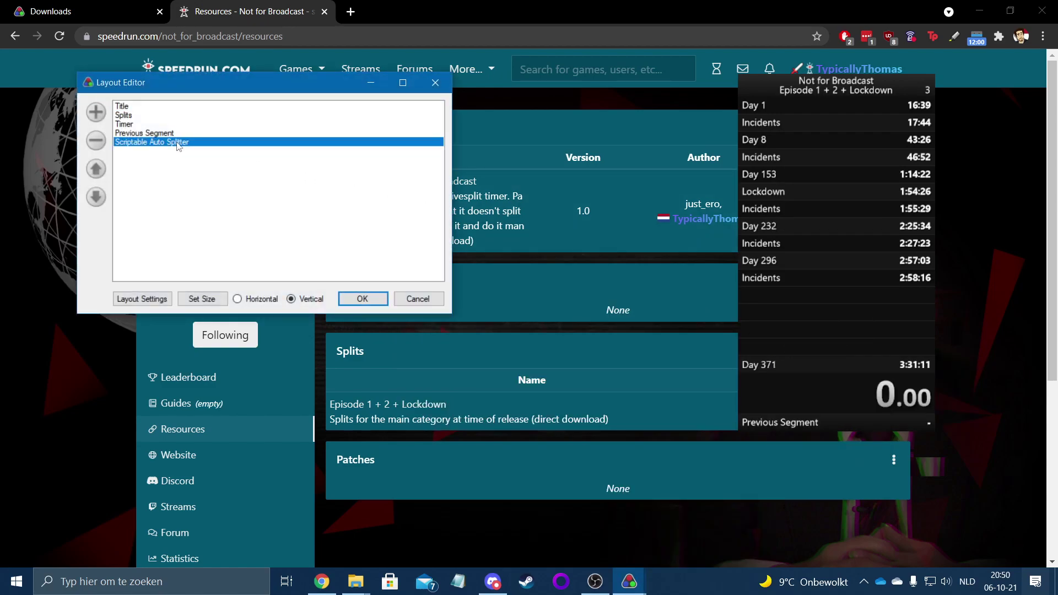
pyautogui.doubleClick(174, 143)
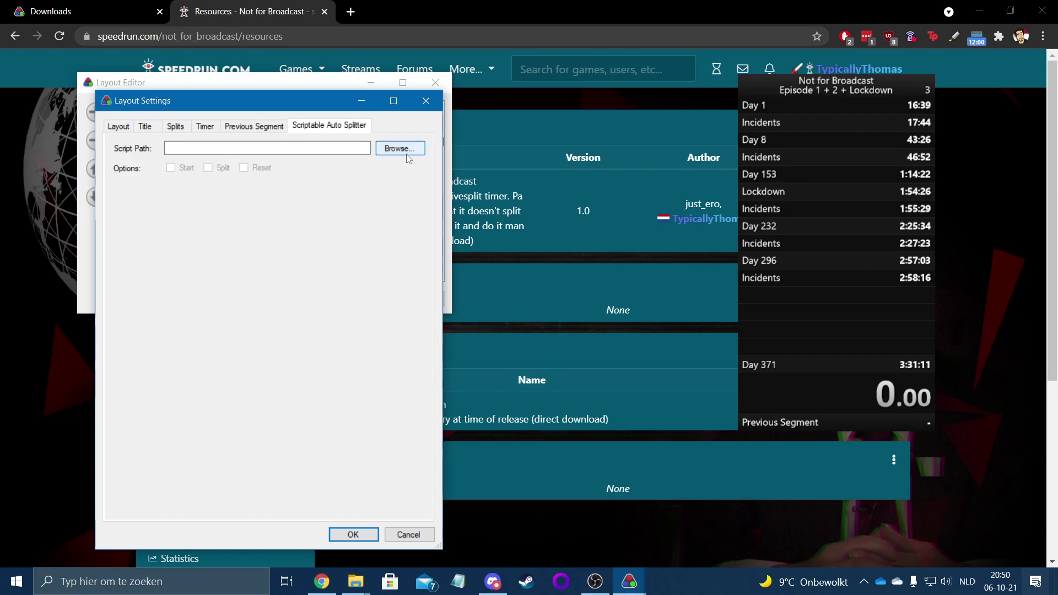
# Show all file types and load Not_for_Broadcast_-_Episode_1__2__Lockdown_82teu.lss from Downloads as the auto splitter's script path
pyautogui.click(400, 149)
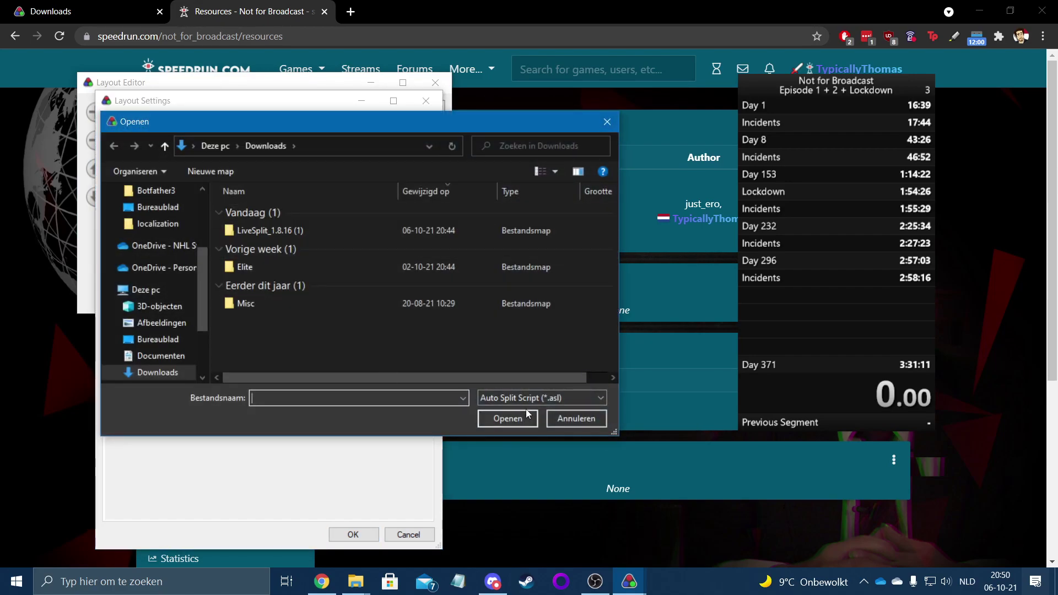
pyautogui.click(545, 398)
pyautogui.click(521, 423)
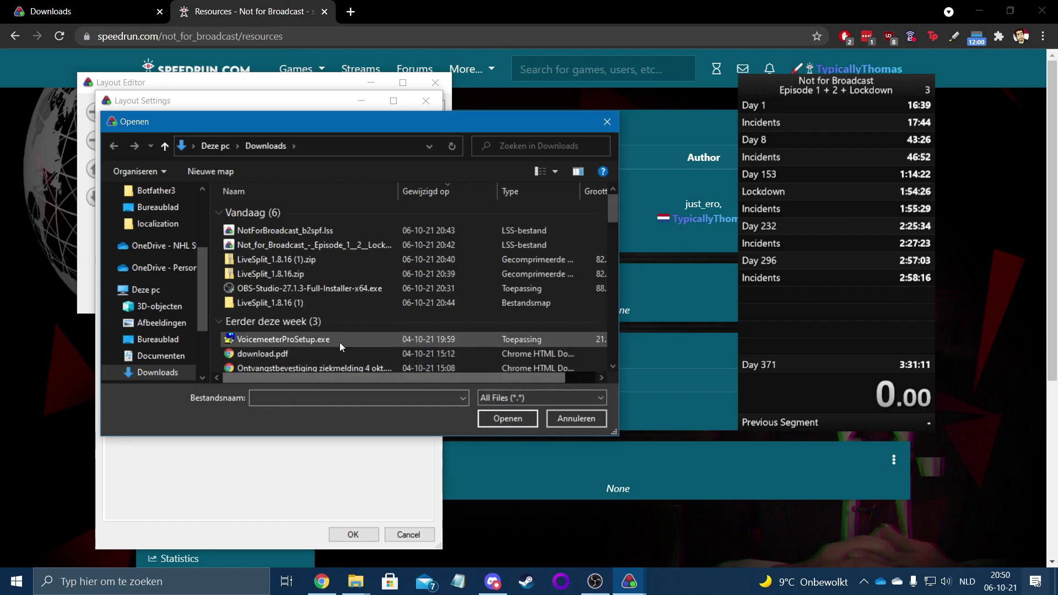
pyautogui.doubleClick(342, 245)
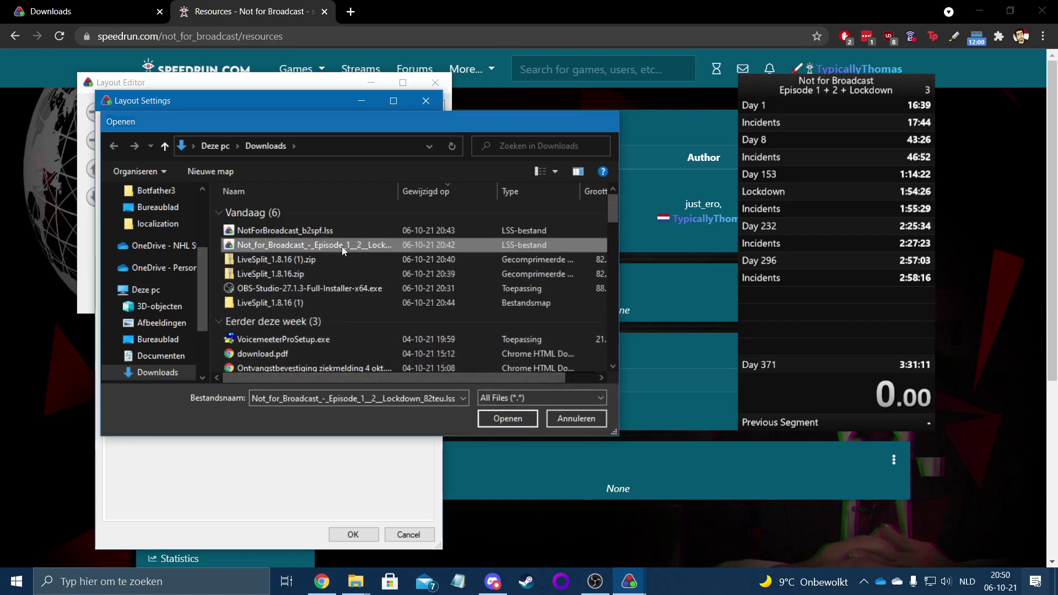
pyautogui.press('Tab')
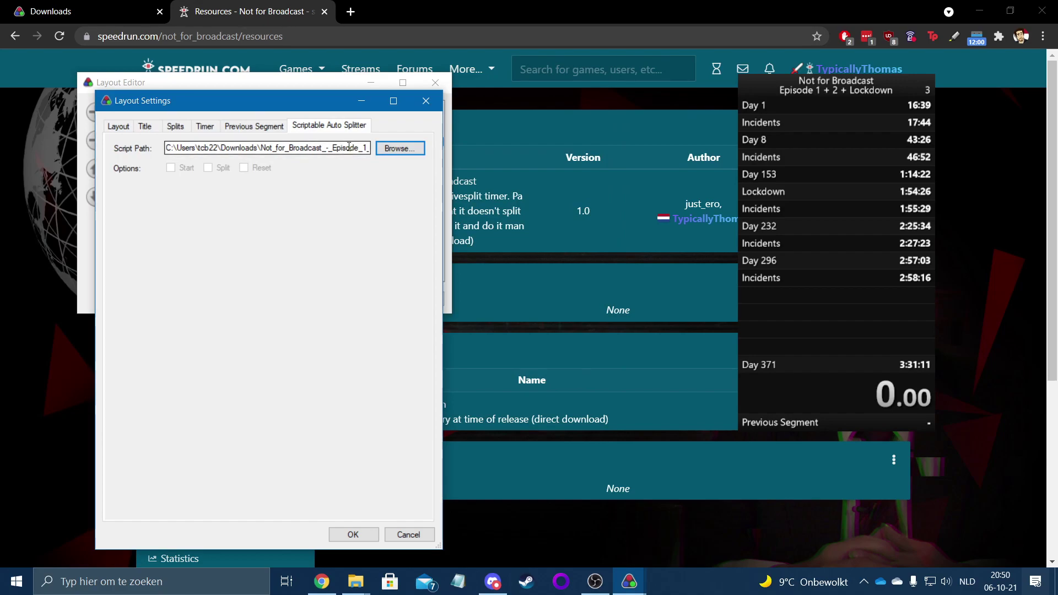
pyautogui.press('Tab')
pyautogui.press('End')
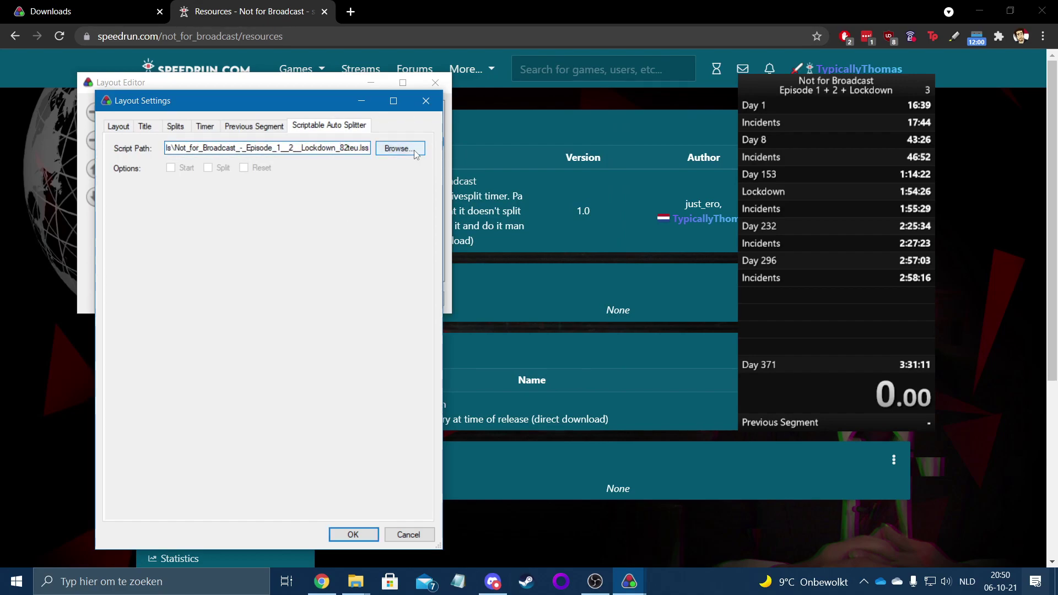
# Set the auto splitter's script path to NotForBroadcast_test.asl in the Misc folder within Downloads
pyautogui.click(400, 148)
pyautogui.click(543, 399)
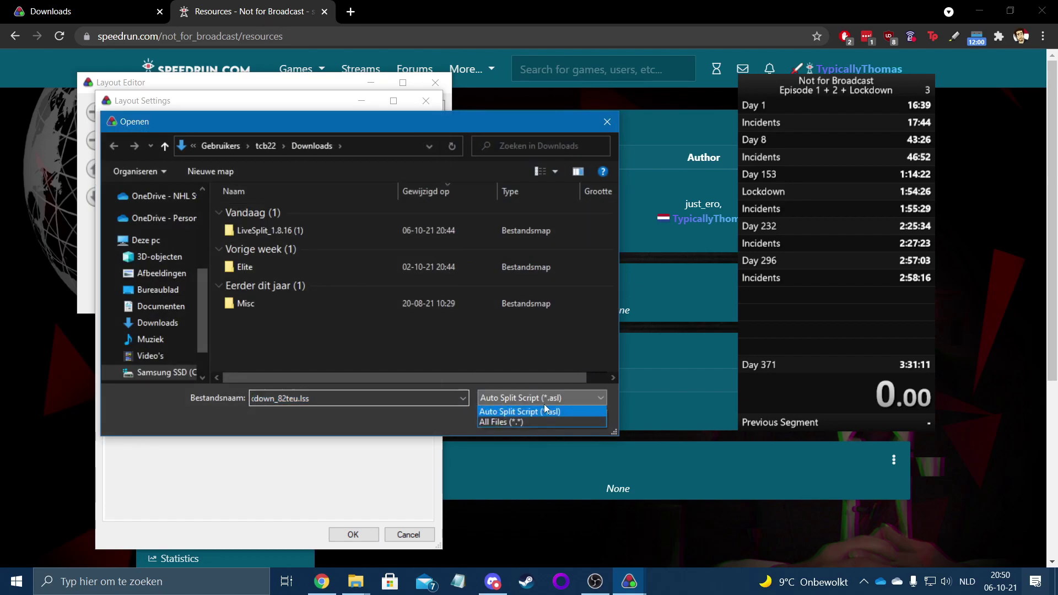
pyautogui.click(536, 423)
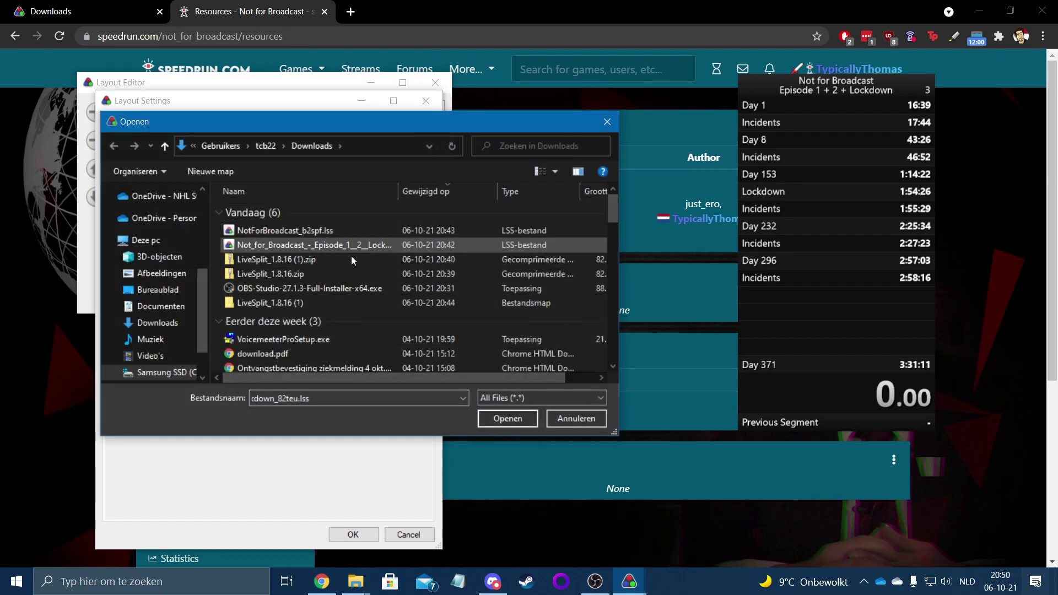
pyautogui.scroll(-3, 358, 256)
pyautogui.scroll(-7, 358, 257)
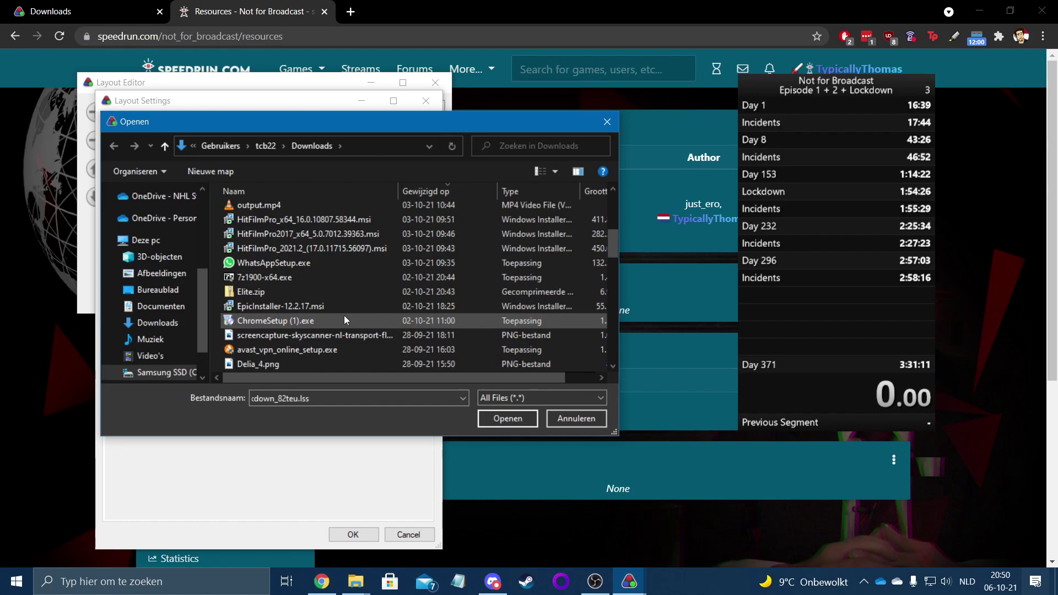
pyautogui.scroll(10, 293, 348)
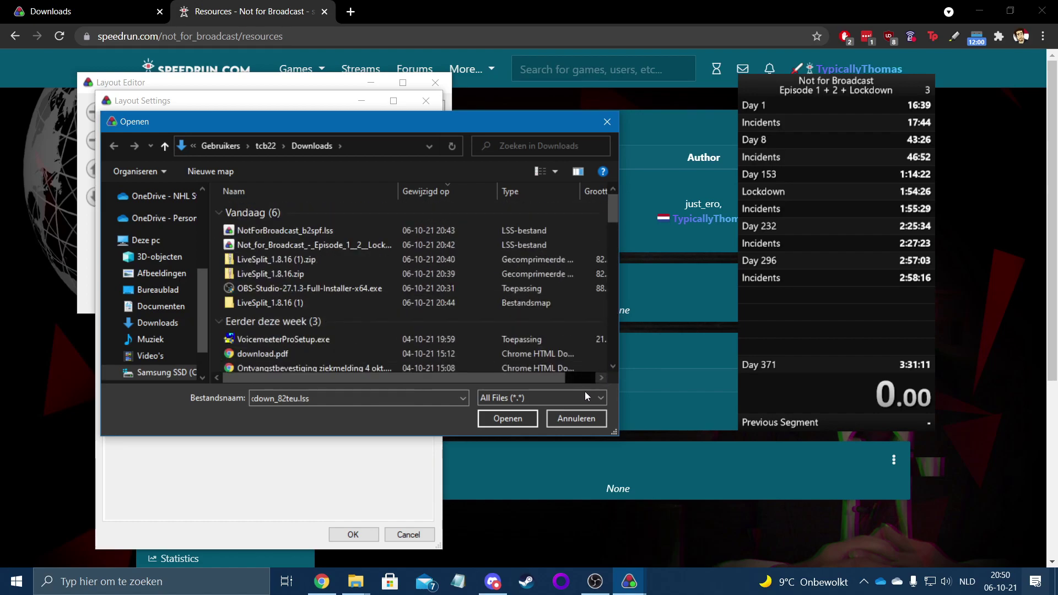
pyautogui.click(540, 396)
pyautogui.click(530, 412)
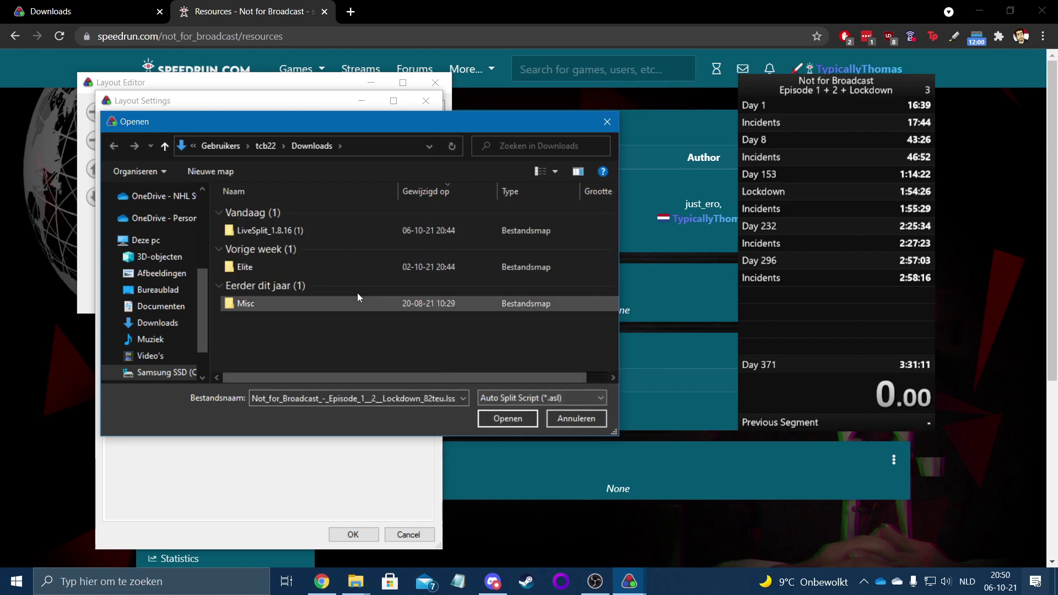
pyautogui.doubleClick(299, 298)
pyautogui.doubleClick(289, 269)
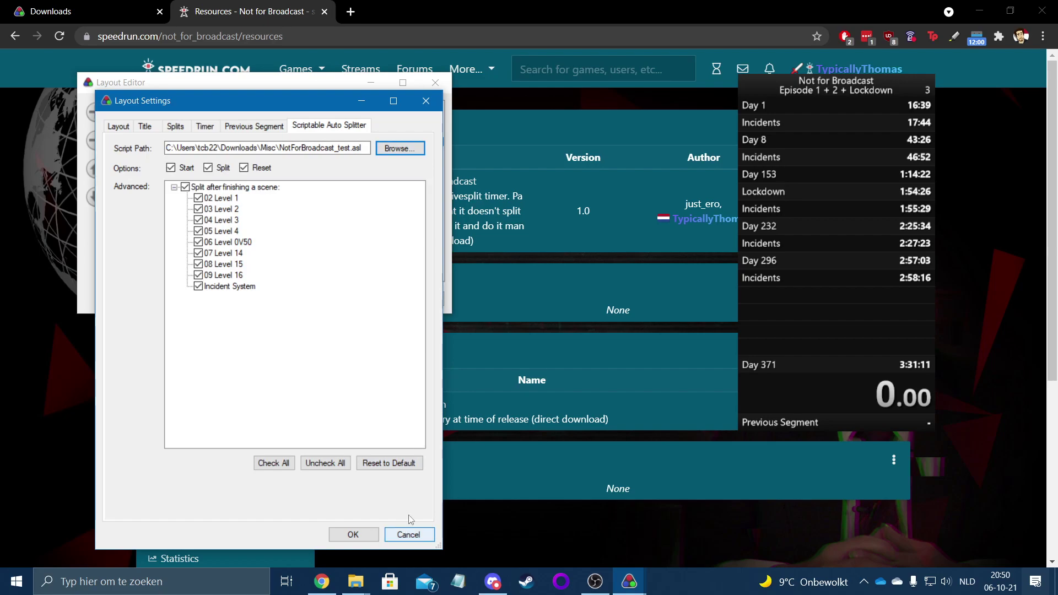
# Start the Autosplitter for Not for Broadcast download in the browser, cancel saving it, and return to LiveSplit's layout settings
pyautogui.click(544, 493)
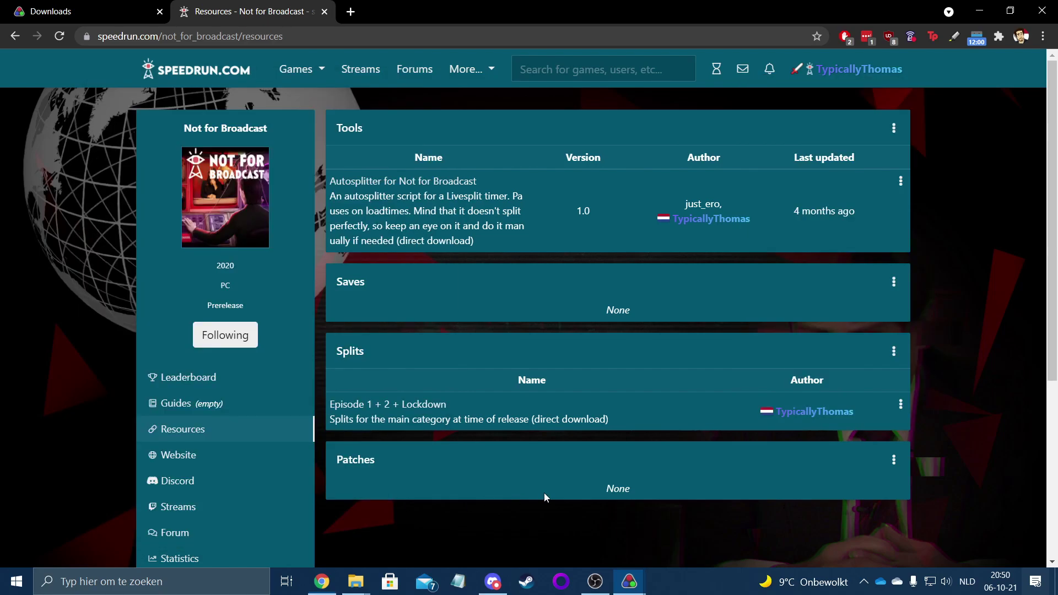
pyautogui.click(450, 200)
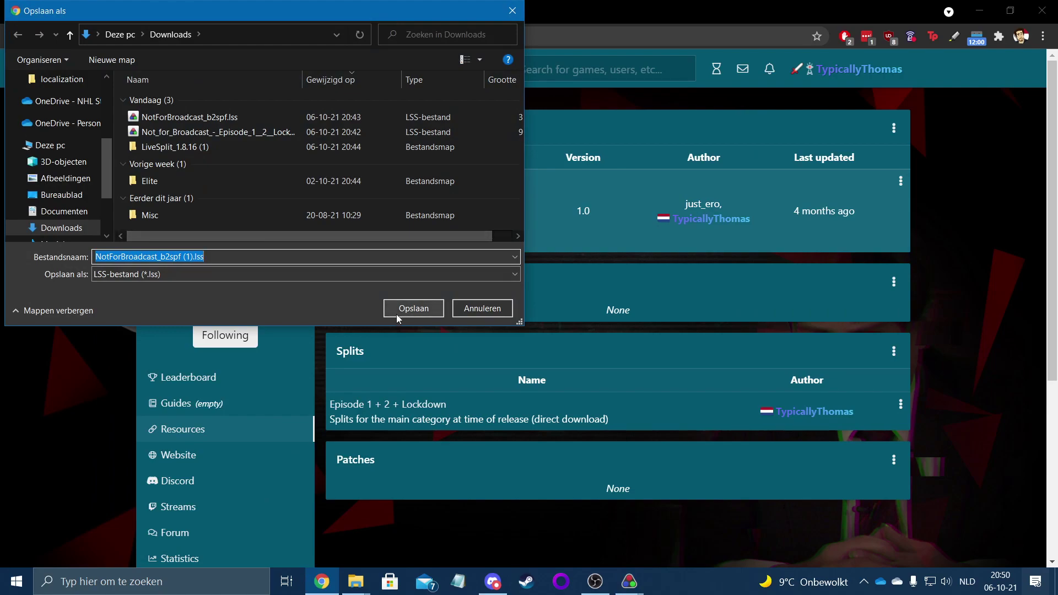
pyautogui.click(480, 308)
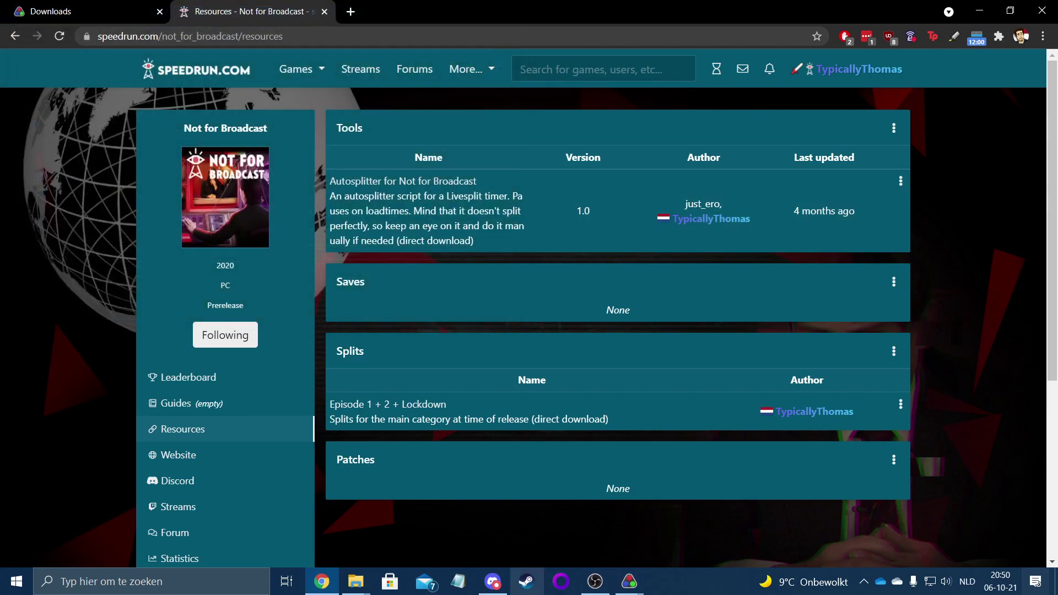
pyautogui.click(631, 580)
pyautogui.click(656, 525)
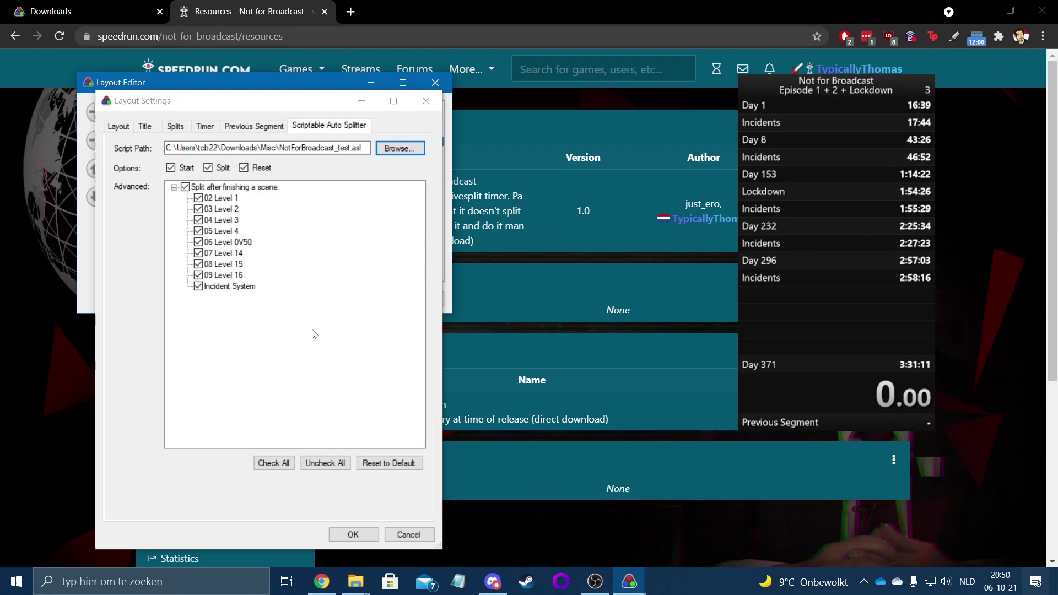
# Check the script file in the Misc folder without reselecting it, and confirm the auto splitter's layout settings
pyautogui.click(393, 149)
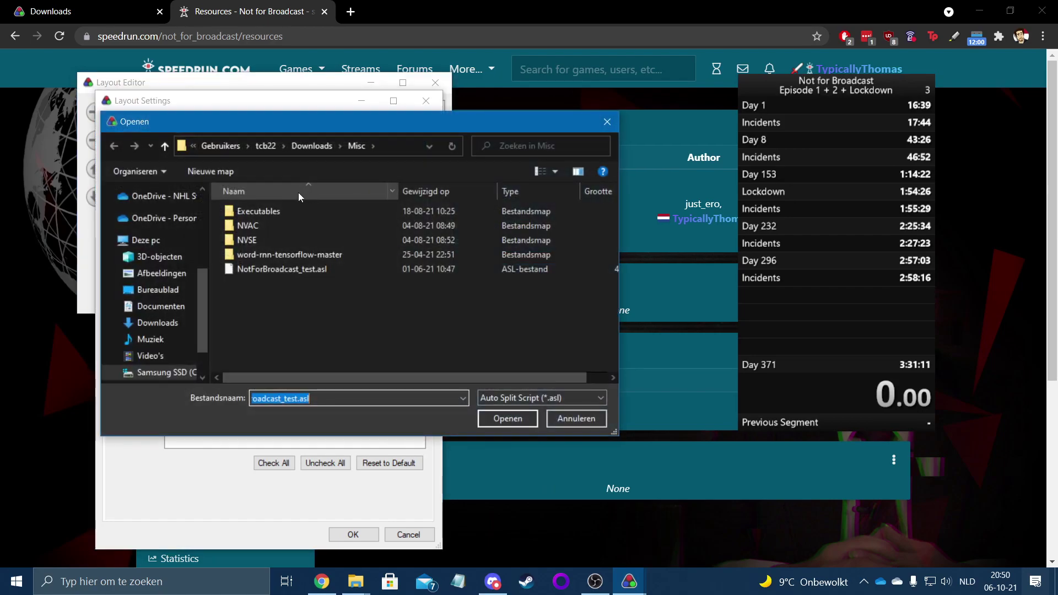
pyautogui.click(582, 419)
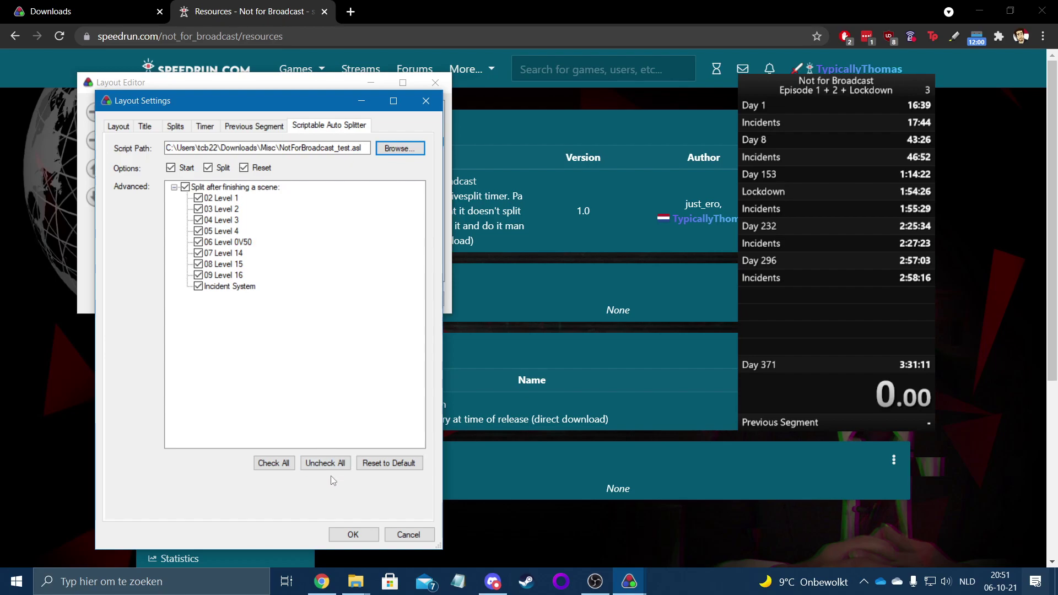
pyautogui.click(352, 534)
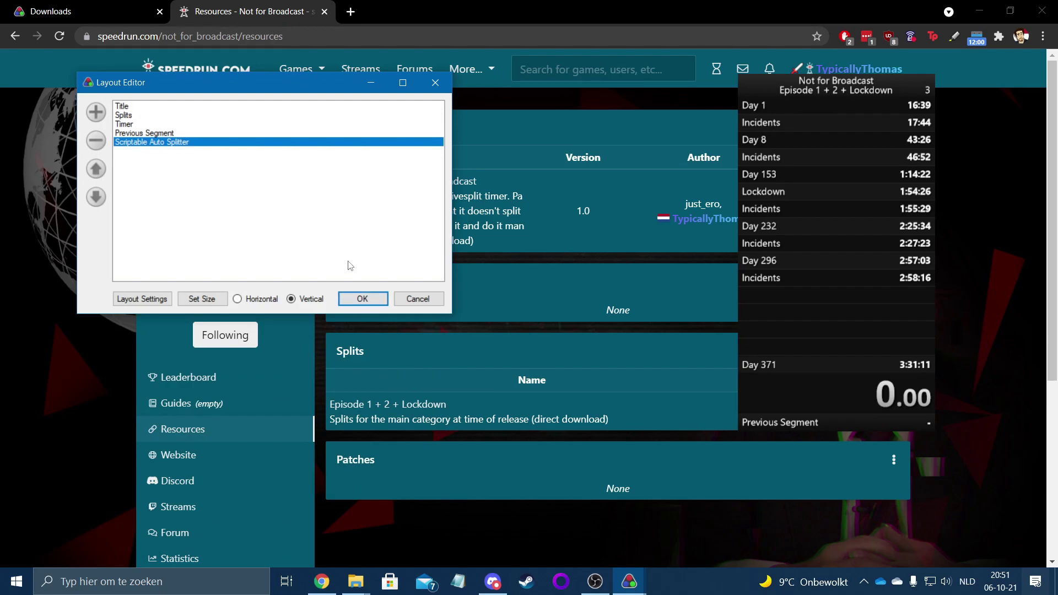
# Try a solid green layout background, hex FF0F8428, in the layout settings and discard the color
pyautogui.click(154, 300)
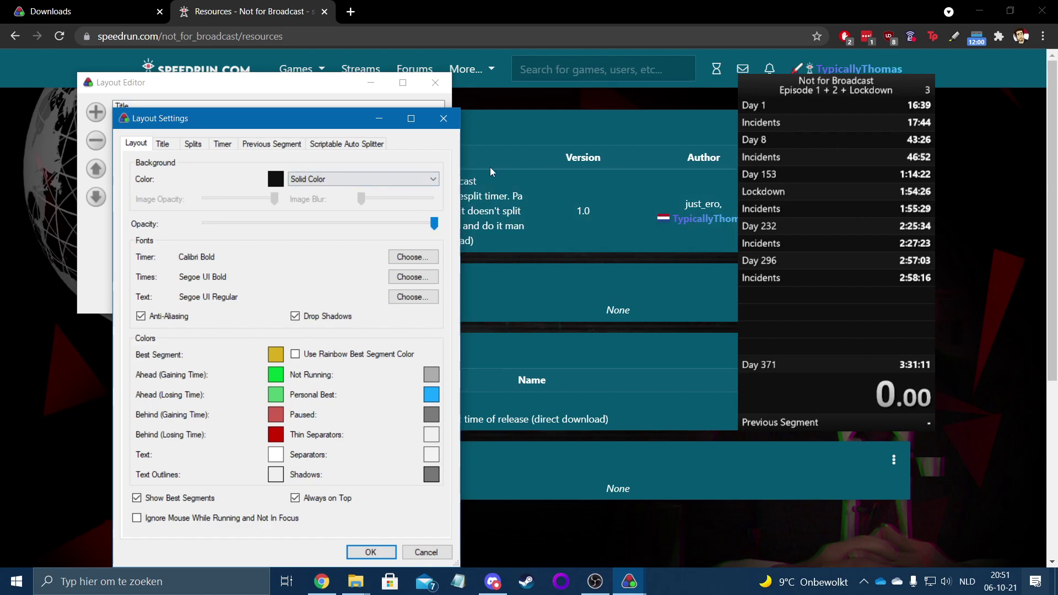
pyautogui.click(275, 179)
pyautogui.moveTo(262, 263); pyautogui.dragTo(279, 305)
pyautogui.click(324, 367)
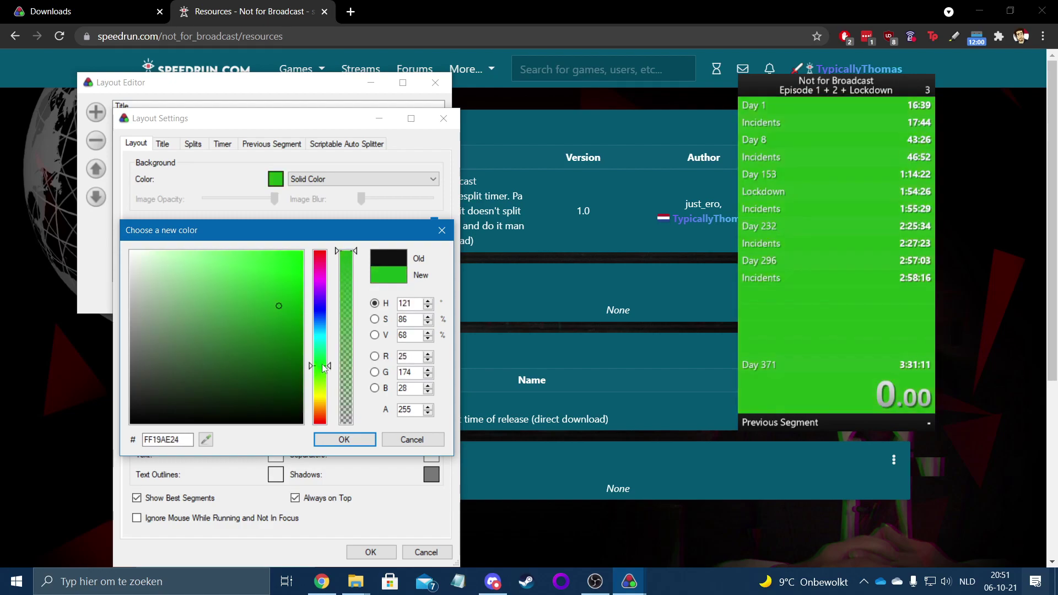
pyautogui.moveTo(324, 366); pyautogui.dragTo(324, 361)
pyautogui.moveTo(286, 306); pyautogui.dragTo(283, 333)
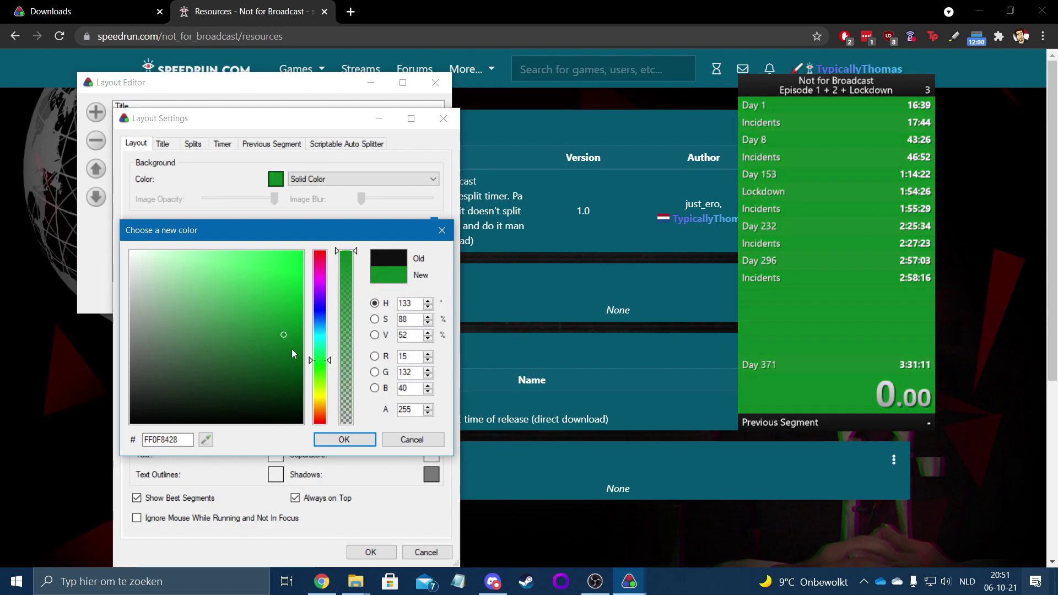
pyautogui.click(412, 441)
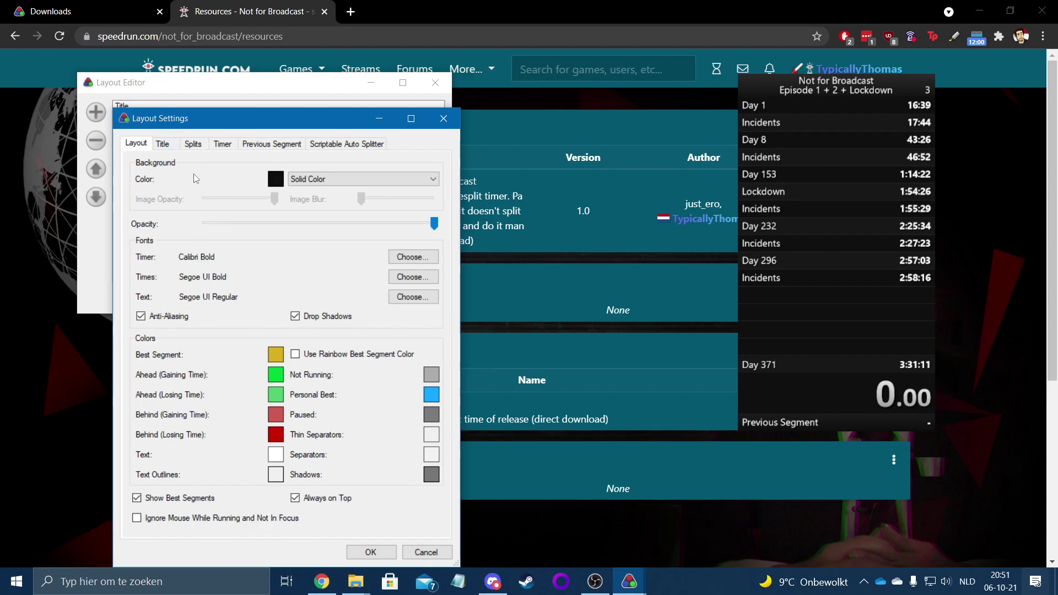
# Try both pictures from the 90's NFB folder in Afbeeldingen as the layout's background image
pyautogui.click(339, 178)
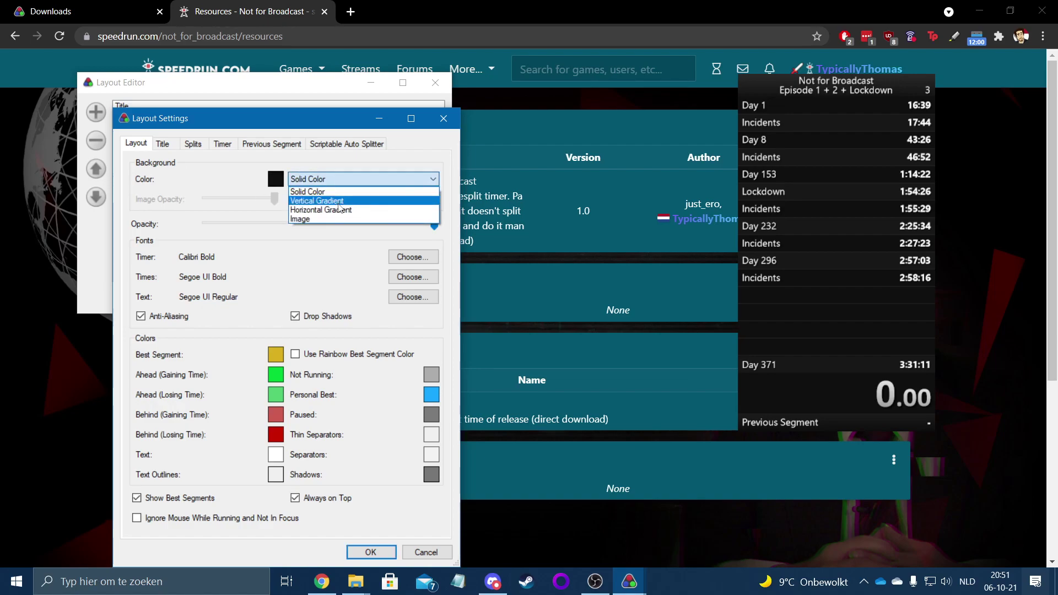
pyautogui.click(291, 204)
pyautogui.click(275, 178)
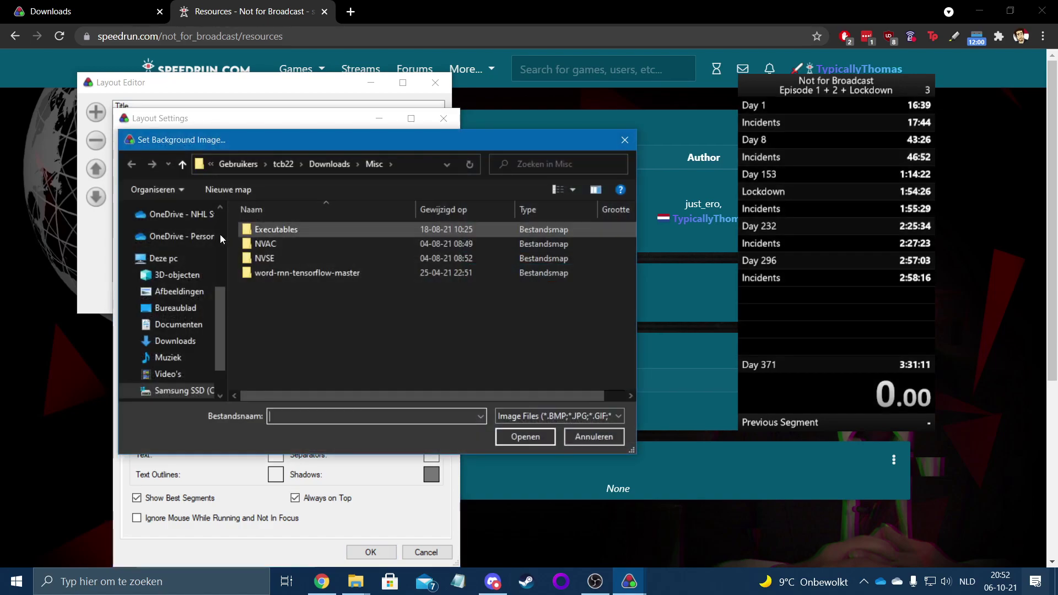
pyautogui.click(176, 293)
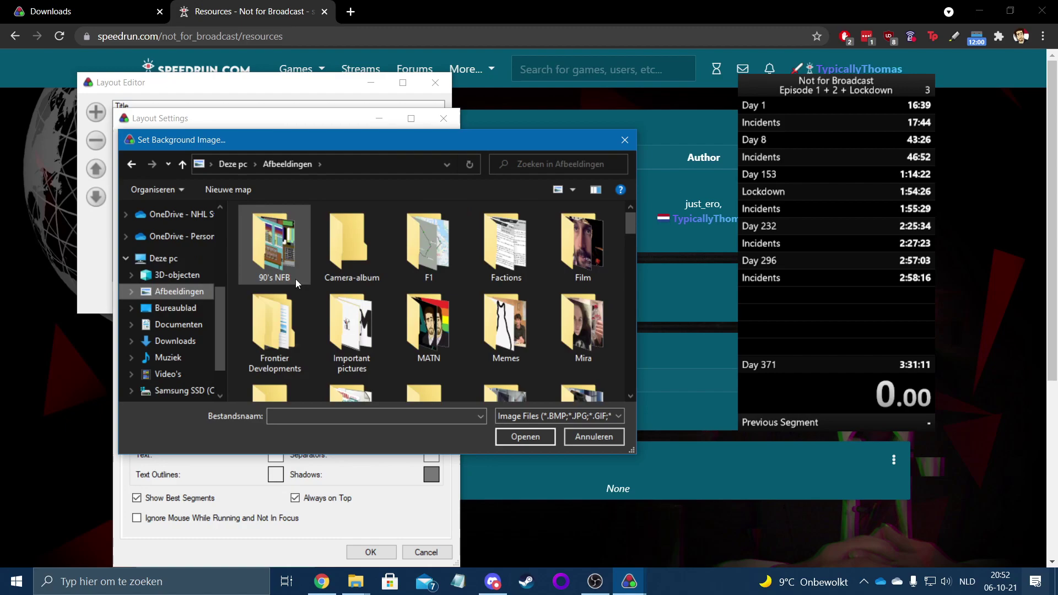
pyautogui.doubleClick(277, 263)
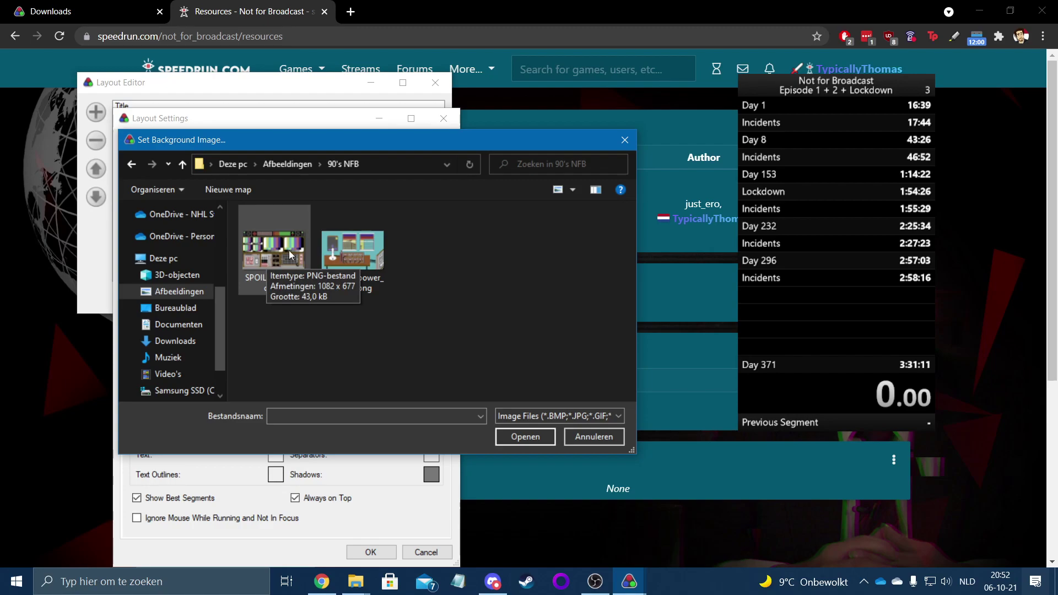
pyautogui.doubleClick(273, 247)
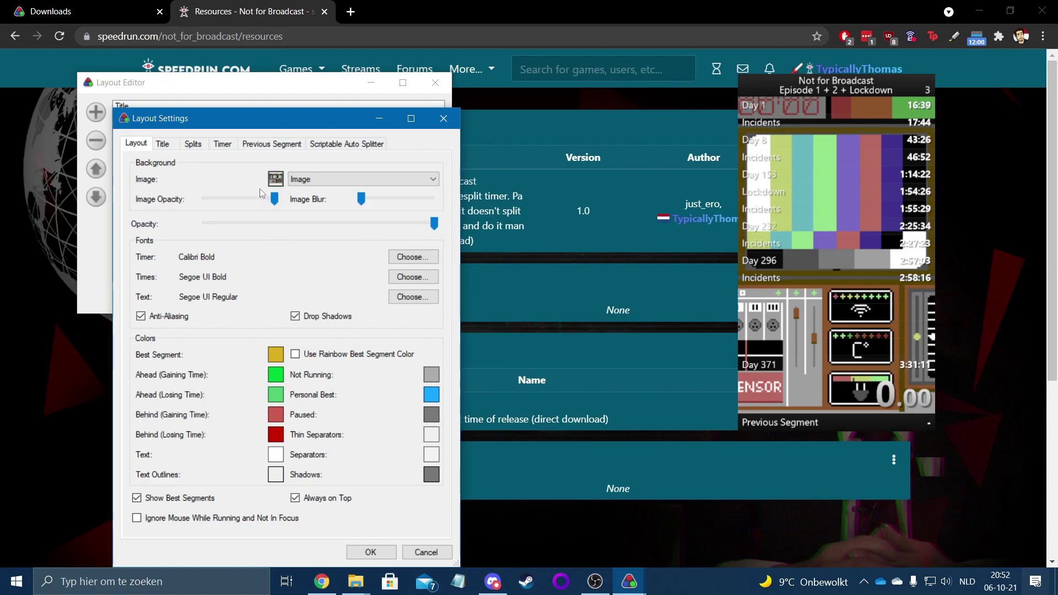
pyautogui.click(276, 178)
pyautogui.doubleClick(359, 262)
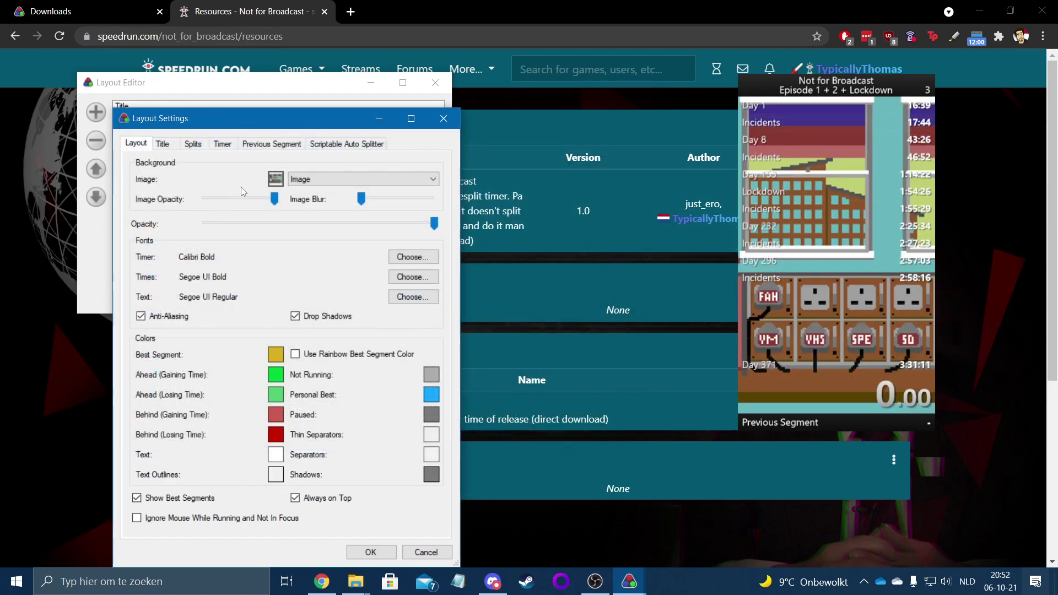
# Switch the layout background to a horizontal gradient and set its first color to turquoise, hex FF1FE3D5
pyautogui.click(338, 179)
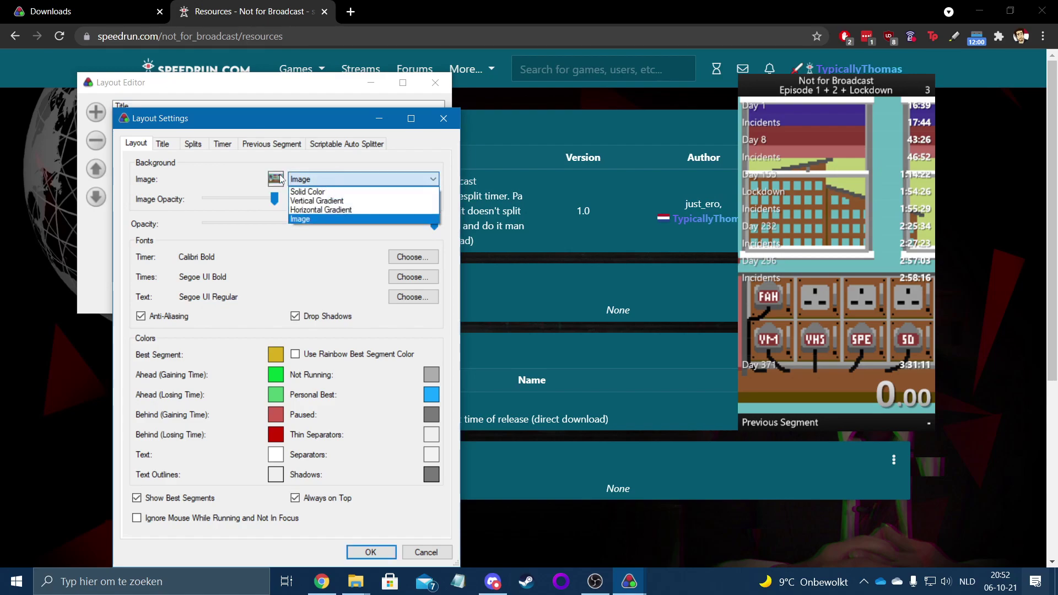
pyautogui.click(330, 184)
pyautogui.click(333, 181)
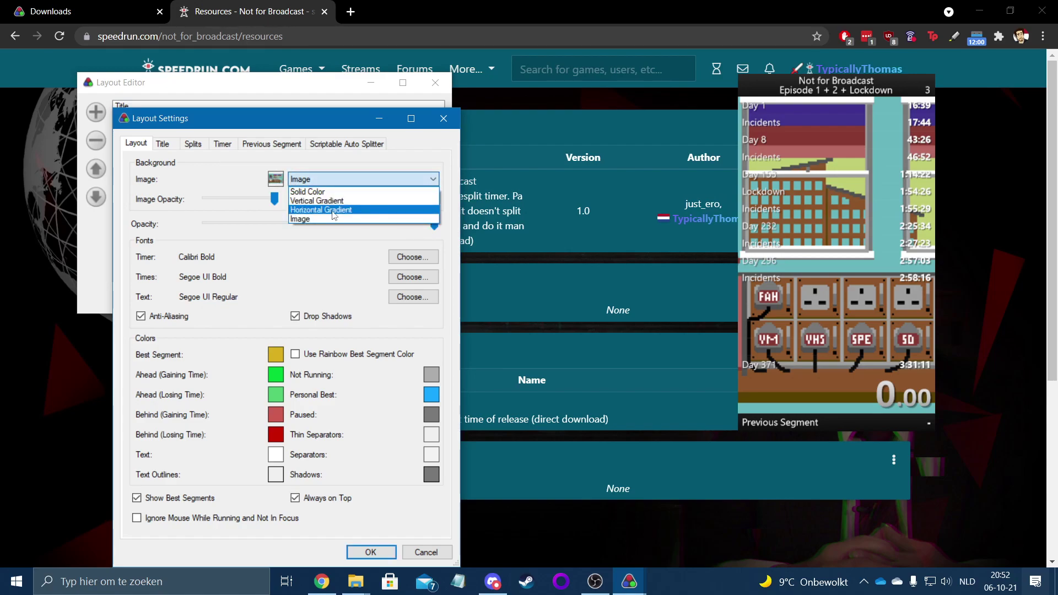
pyautogui.click(334, 210)
pyautogui.click(257, 179)
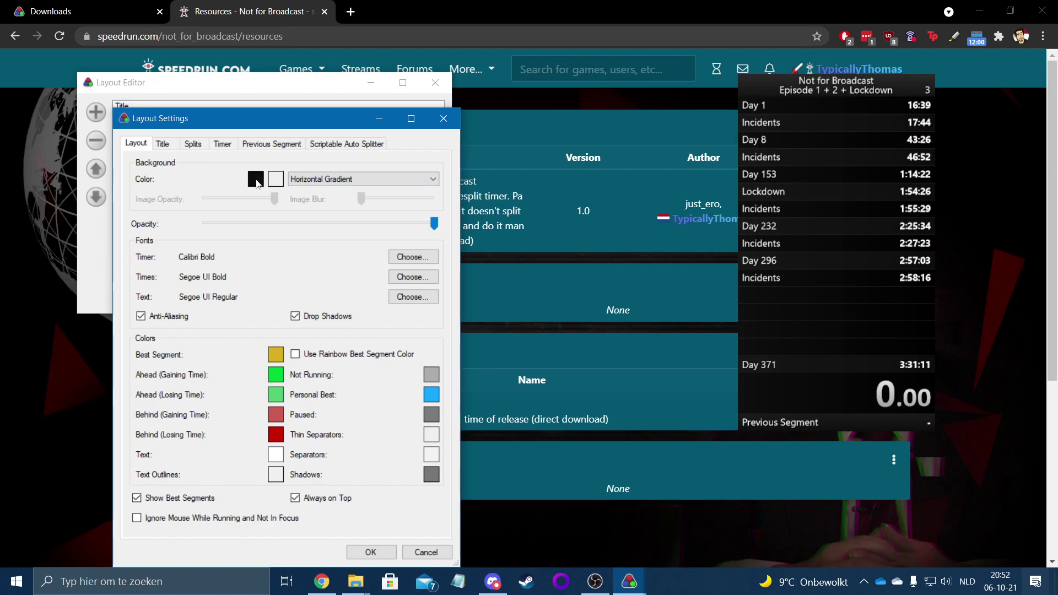
pyautogui.moveTo(325, 322)
pyautogui.mouseDown()
pyautogui.moveTo(325, 352)
pyautogui.moveTo(325, 329)
pyautogui.moveTo(325, 339)
pyautogui.mouseUp()
pyautogui.click(272, 268)
pyautogui.click(279, 271)
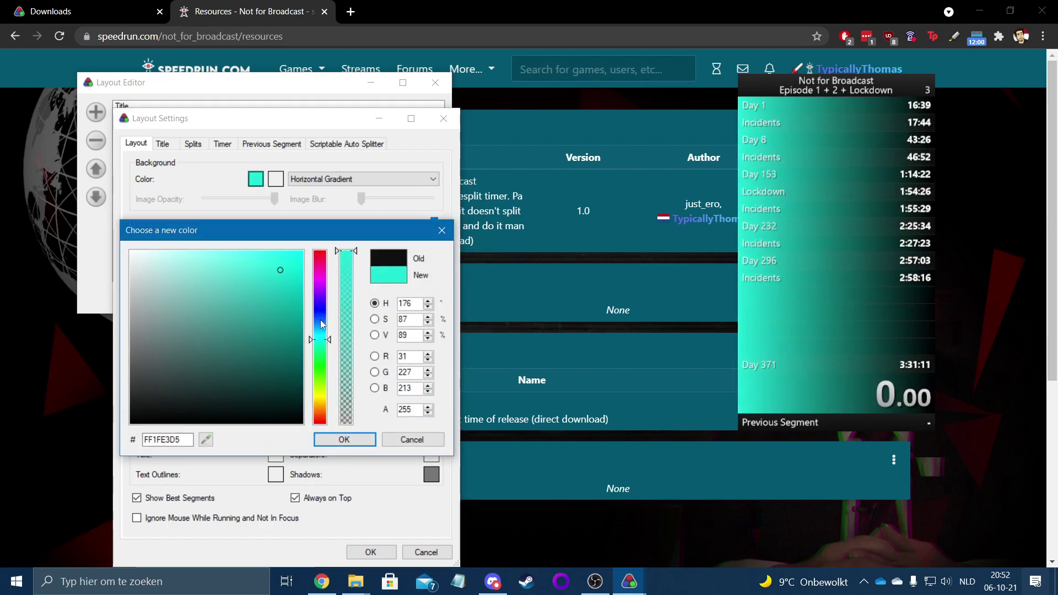
pyautogui.click(346, 438)
# Try several red shades, ending with hex DC1414 at alpha 0, as the horizontal gradient's second color
pyautogui.click(275, 179)
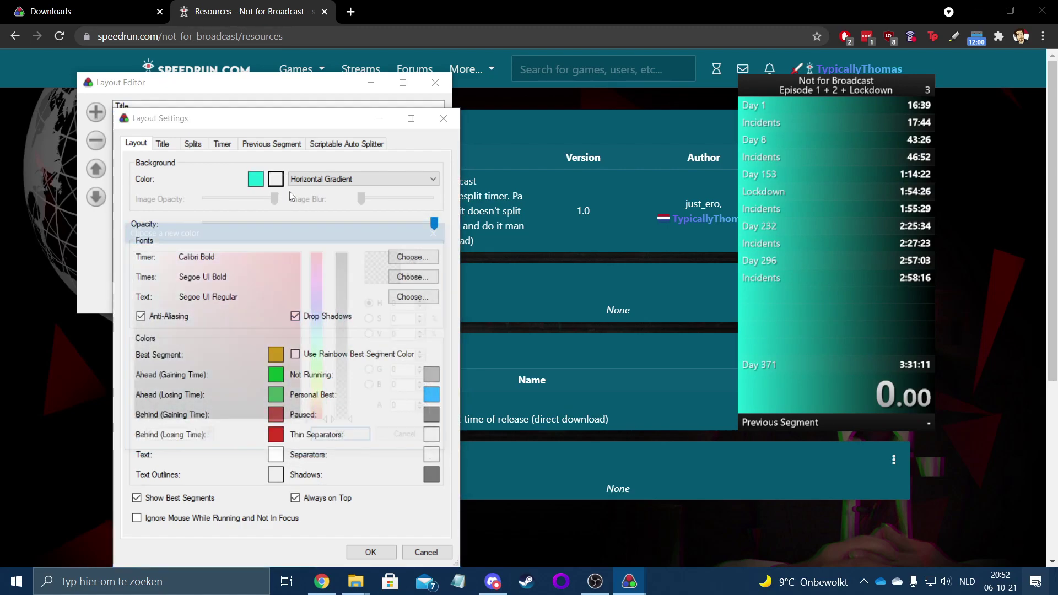
pyautogui.moveTo(232, 291); pyautogui.dragTo(290, 281)
pyautogui.click(341, 441)
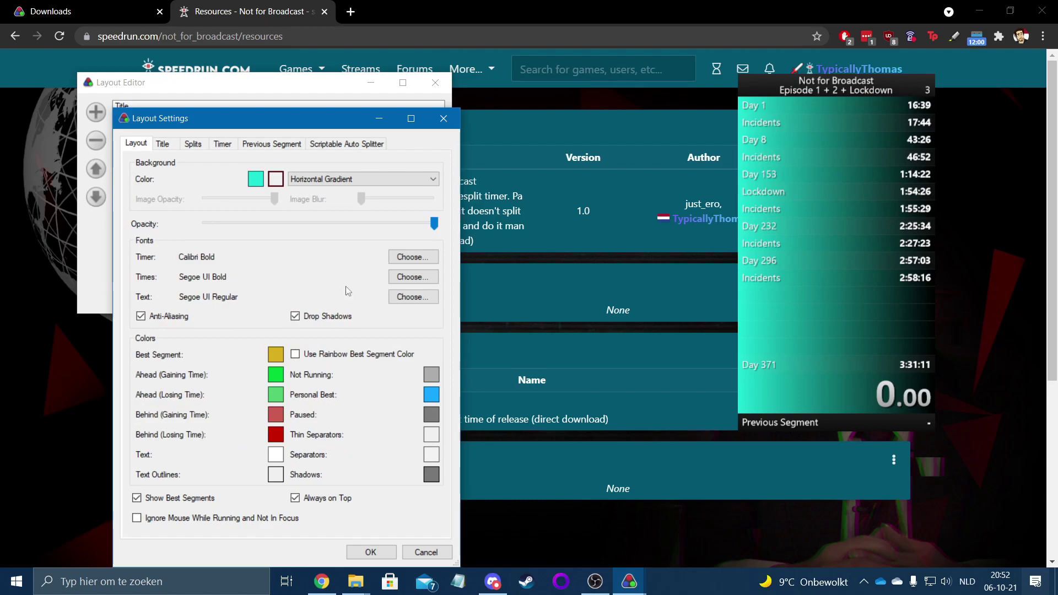
pyautogui.click(275, 179)
pyautogui.moveTo(292, 278)
pyautogui.mouseDown()
pyautogui.moveTo(288, 309)
pyautogui.moveTo(286, 265)
pyautogui.mouseUp()
pyautogui.click(353, 439)
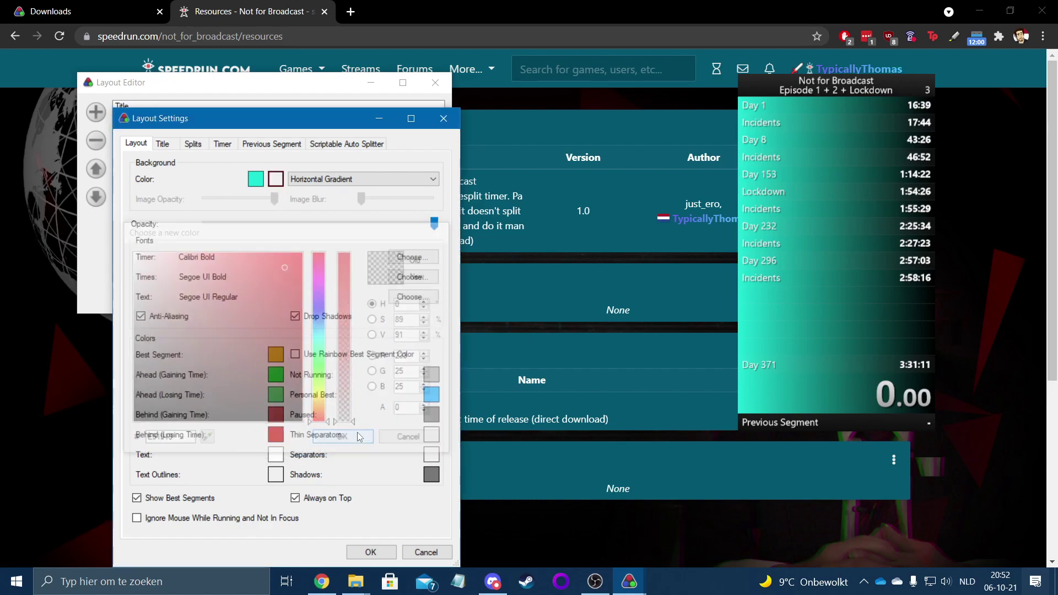
pyautogui.click(275, 179)
pyautogui.click(281, 290)
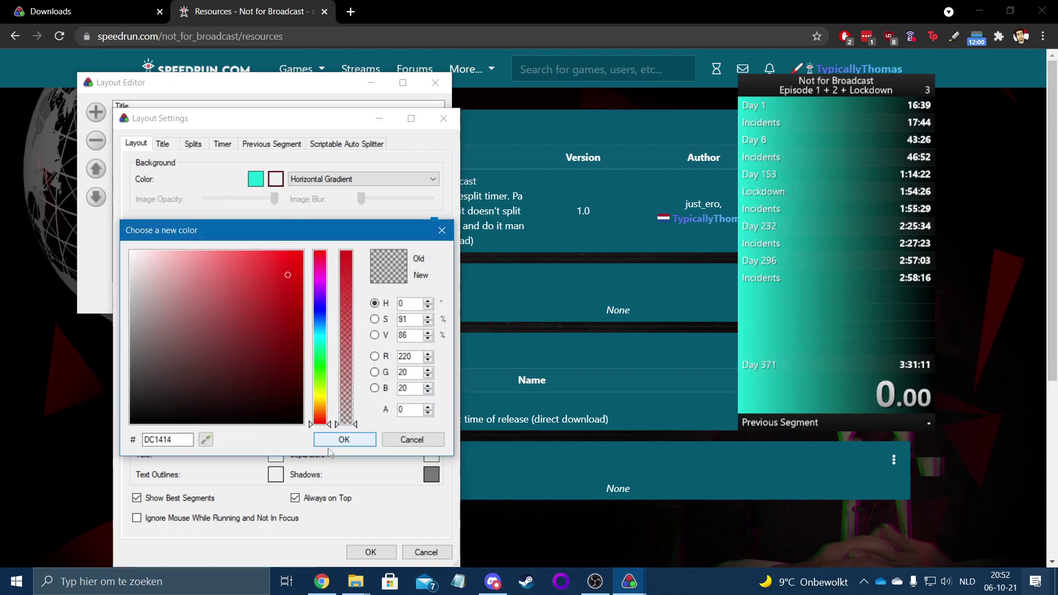
pyautogui.click(344, 439)
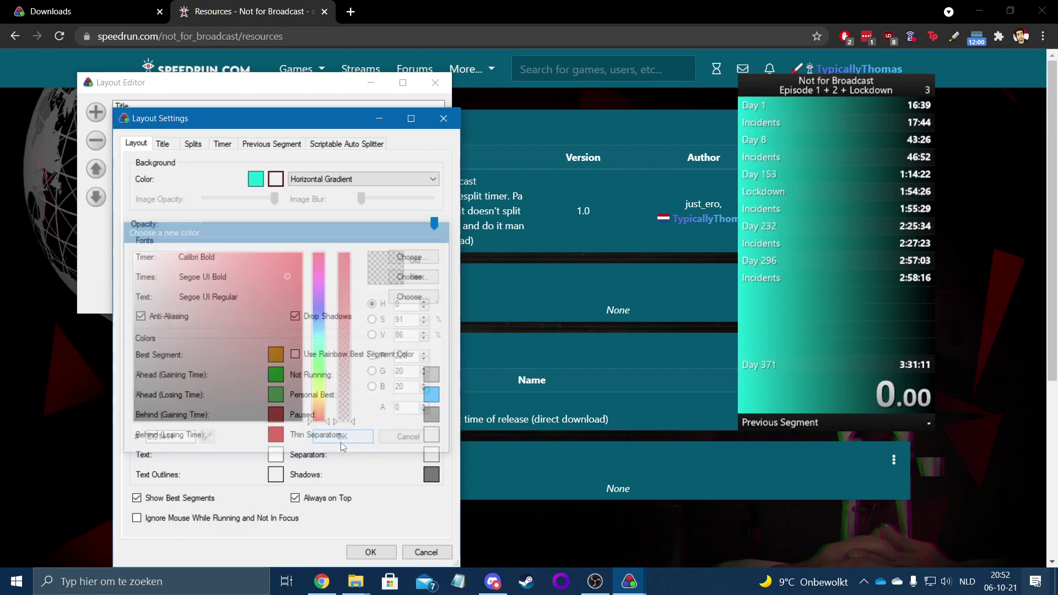
# Try a vertical gradient as the layout background and discard all changes in the layout settings
pyautogui.click(348, 180)
pyautogui.click(333, 201)
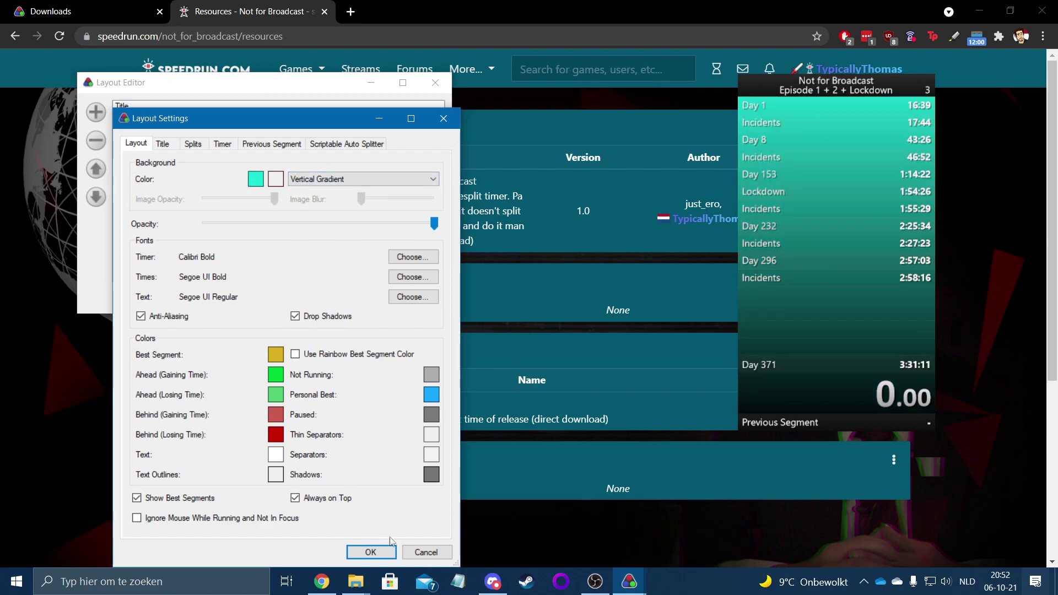
pyautogui.click(438, 556)
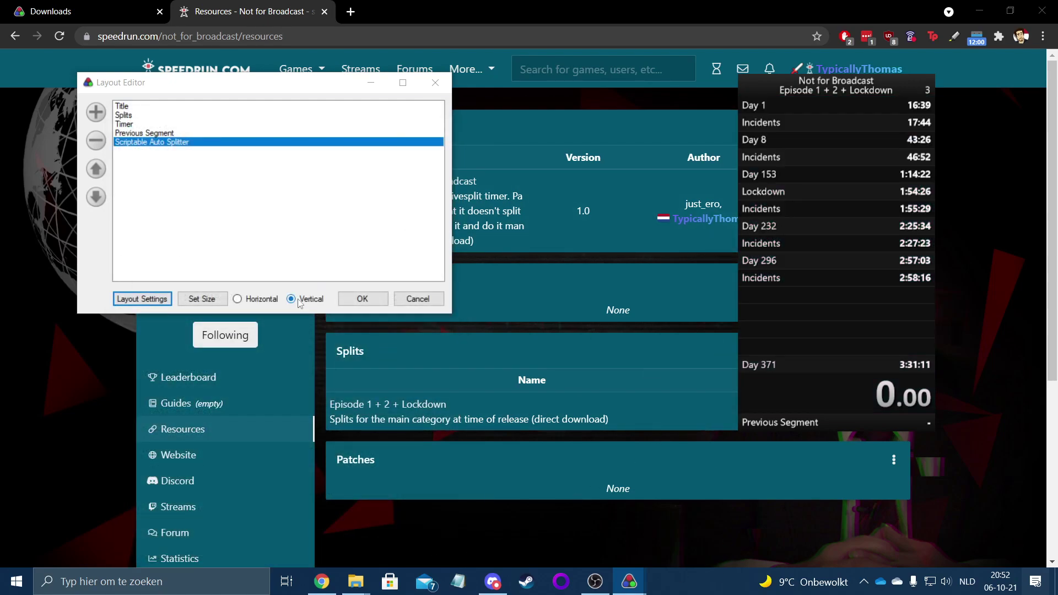
# Confirm the timer layout containing the Scriptable Auto Splitter in the layout editor
pyautogui.click(364, 292)
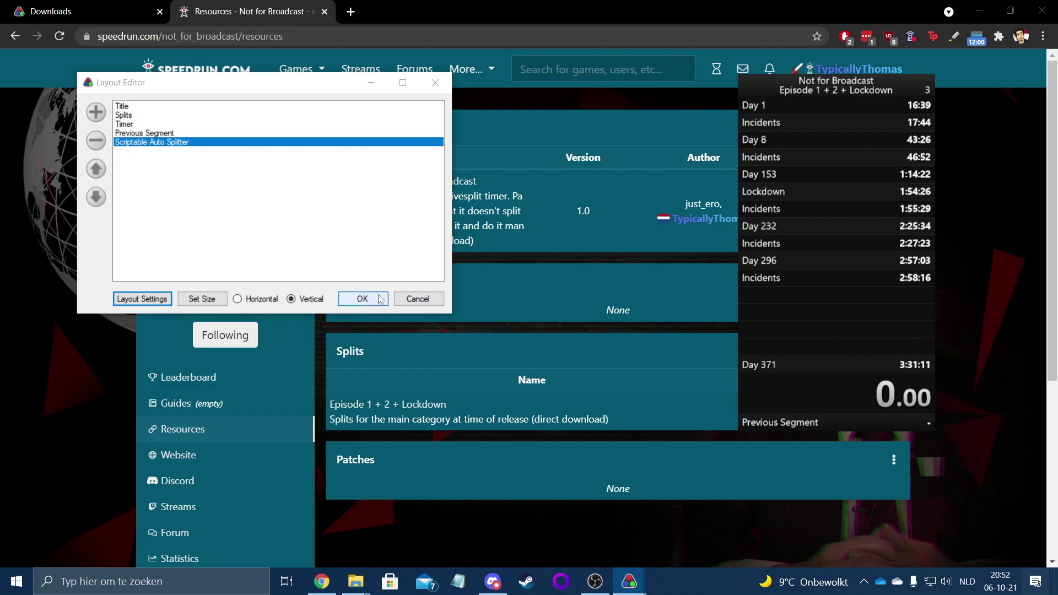